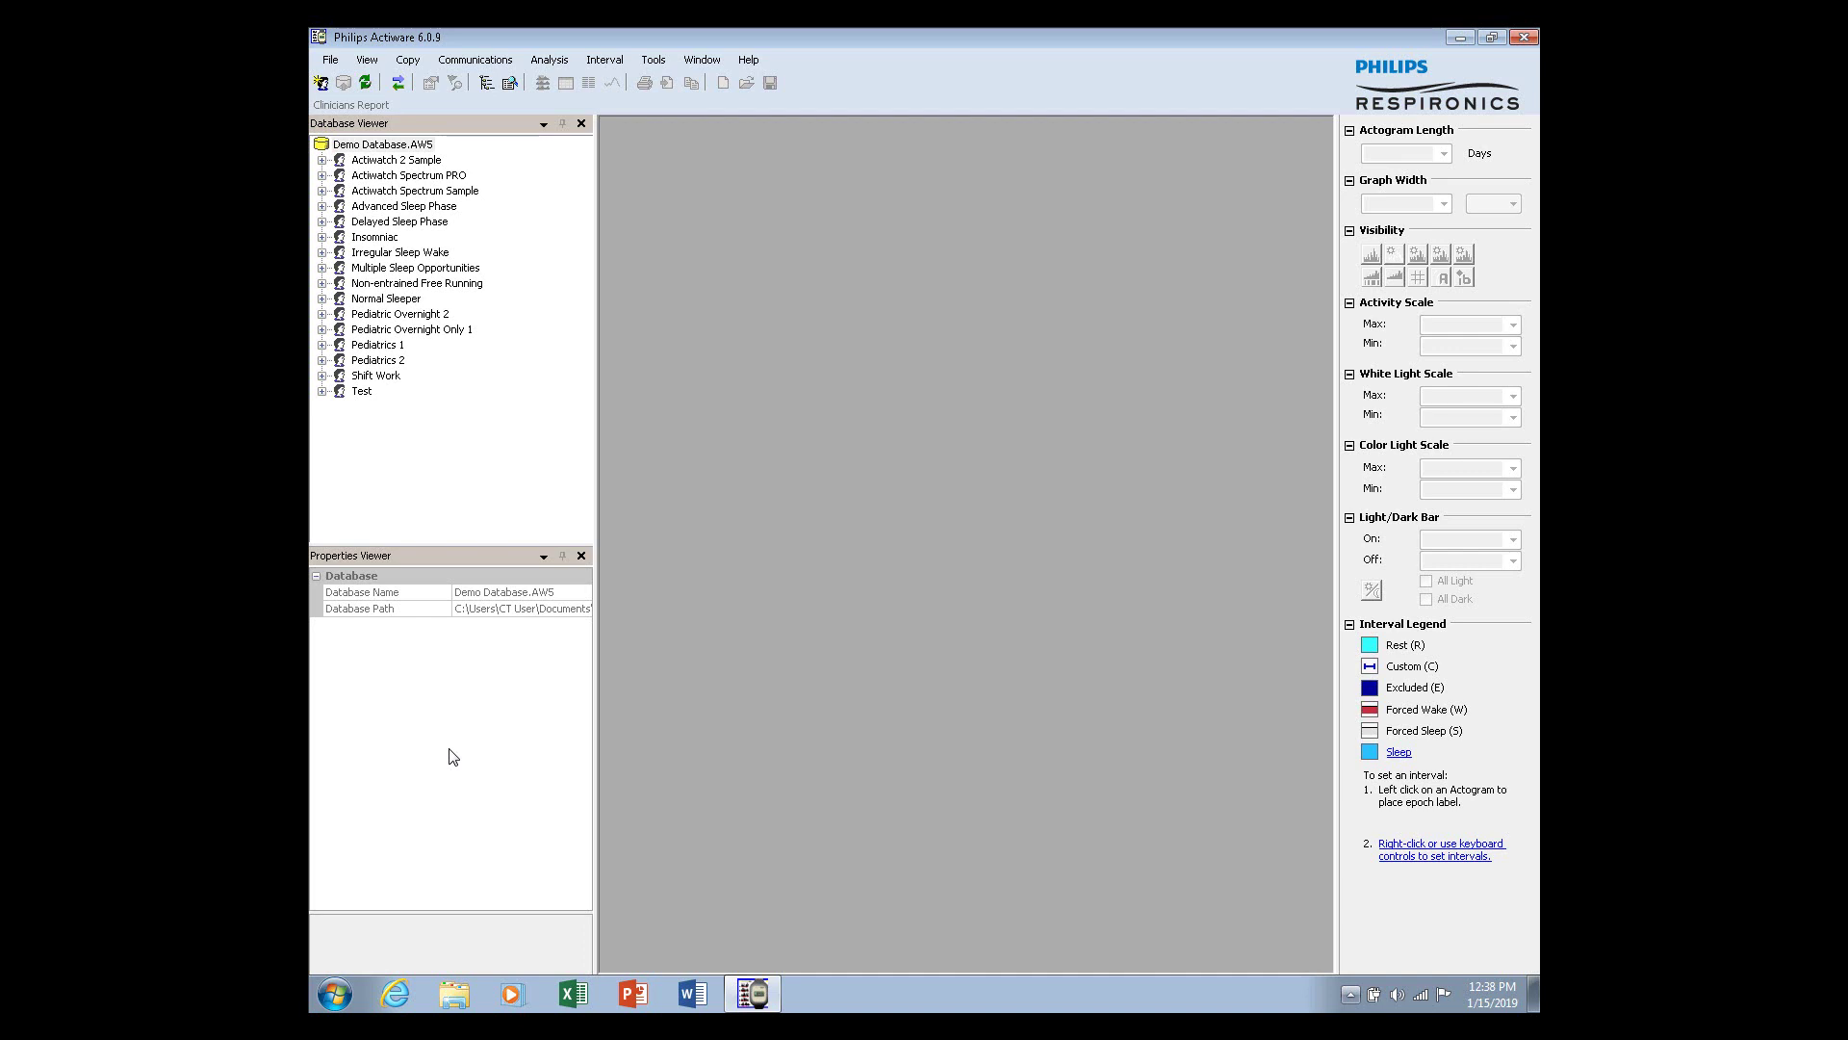
# Open the New Analysis of the 11/5/2013 3:51:00 PM Actiwatch Spectrum PRO recording as an actogram
pyautogui.click(322, 176)
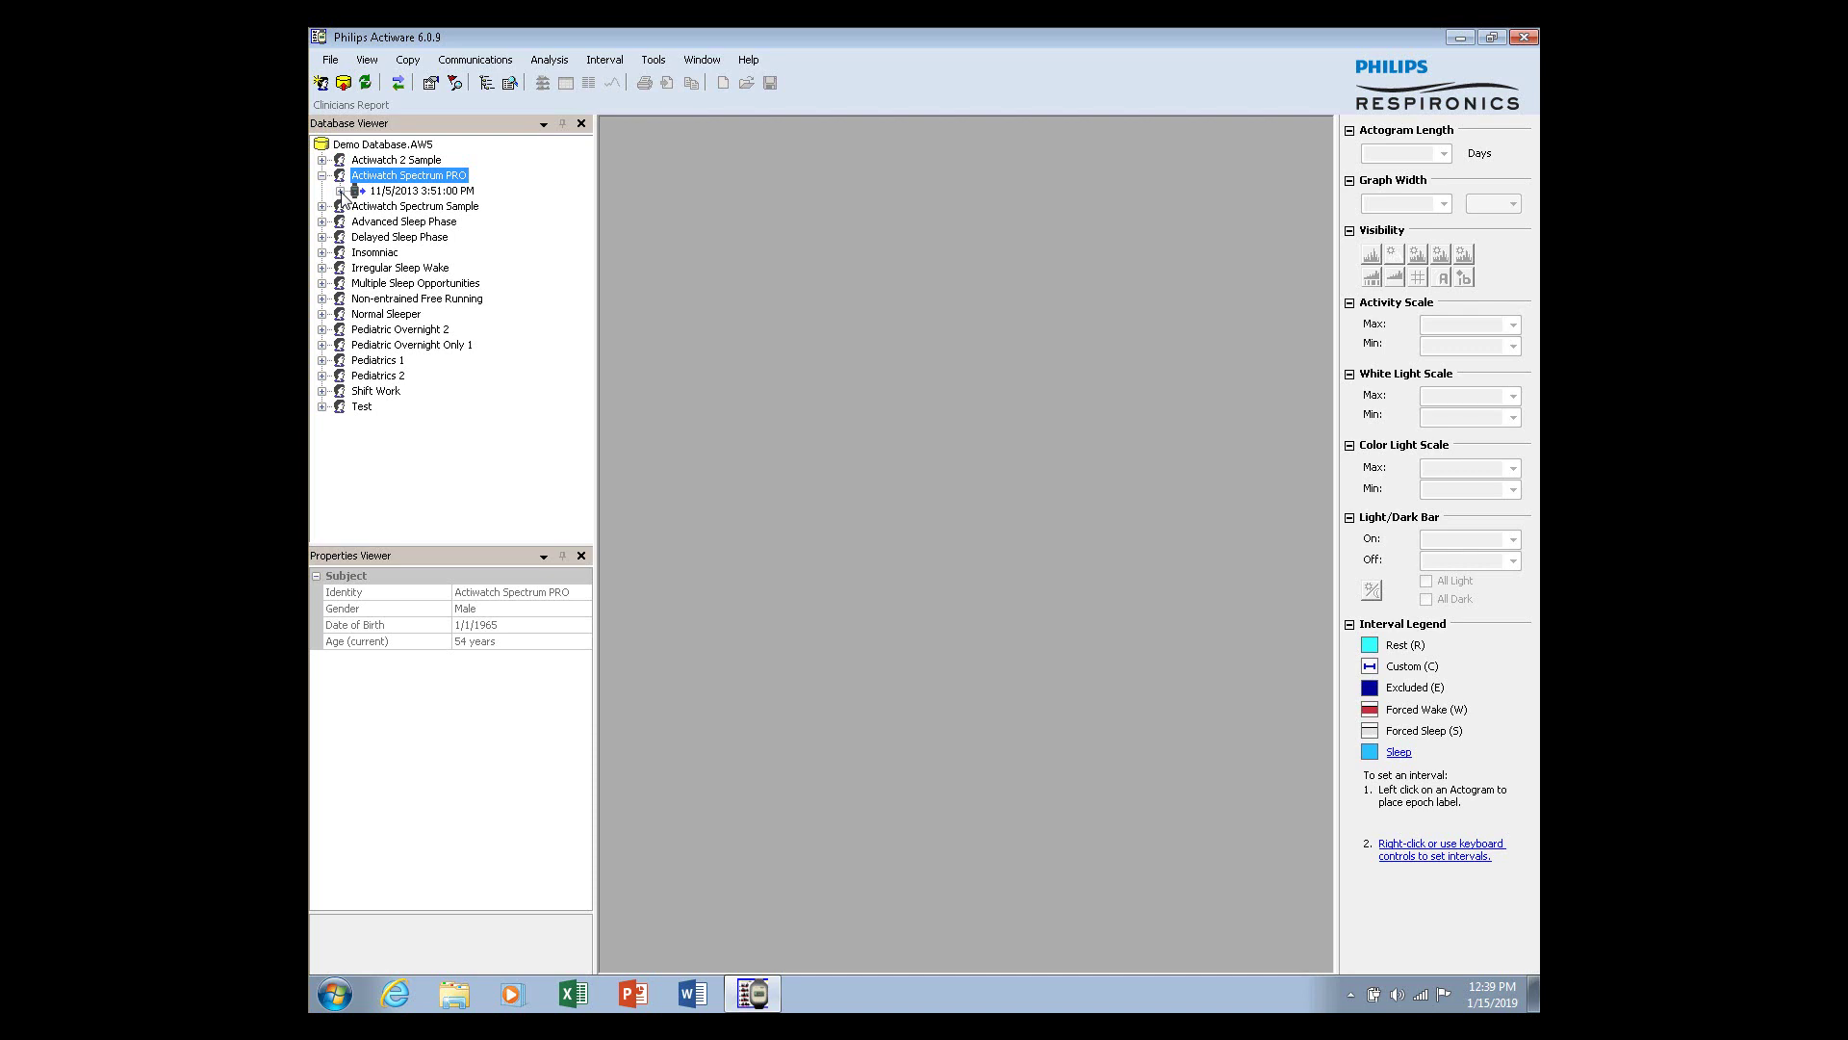
pyautogui.click(340, 192)
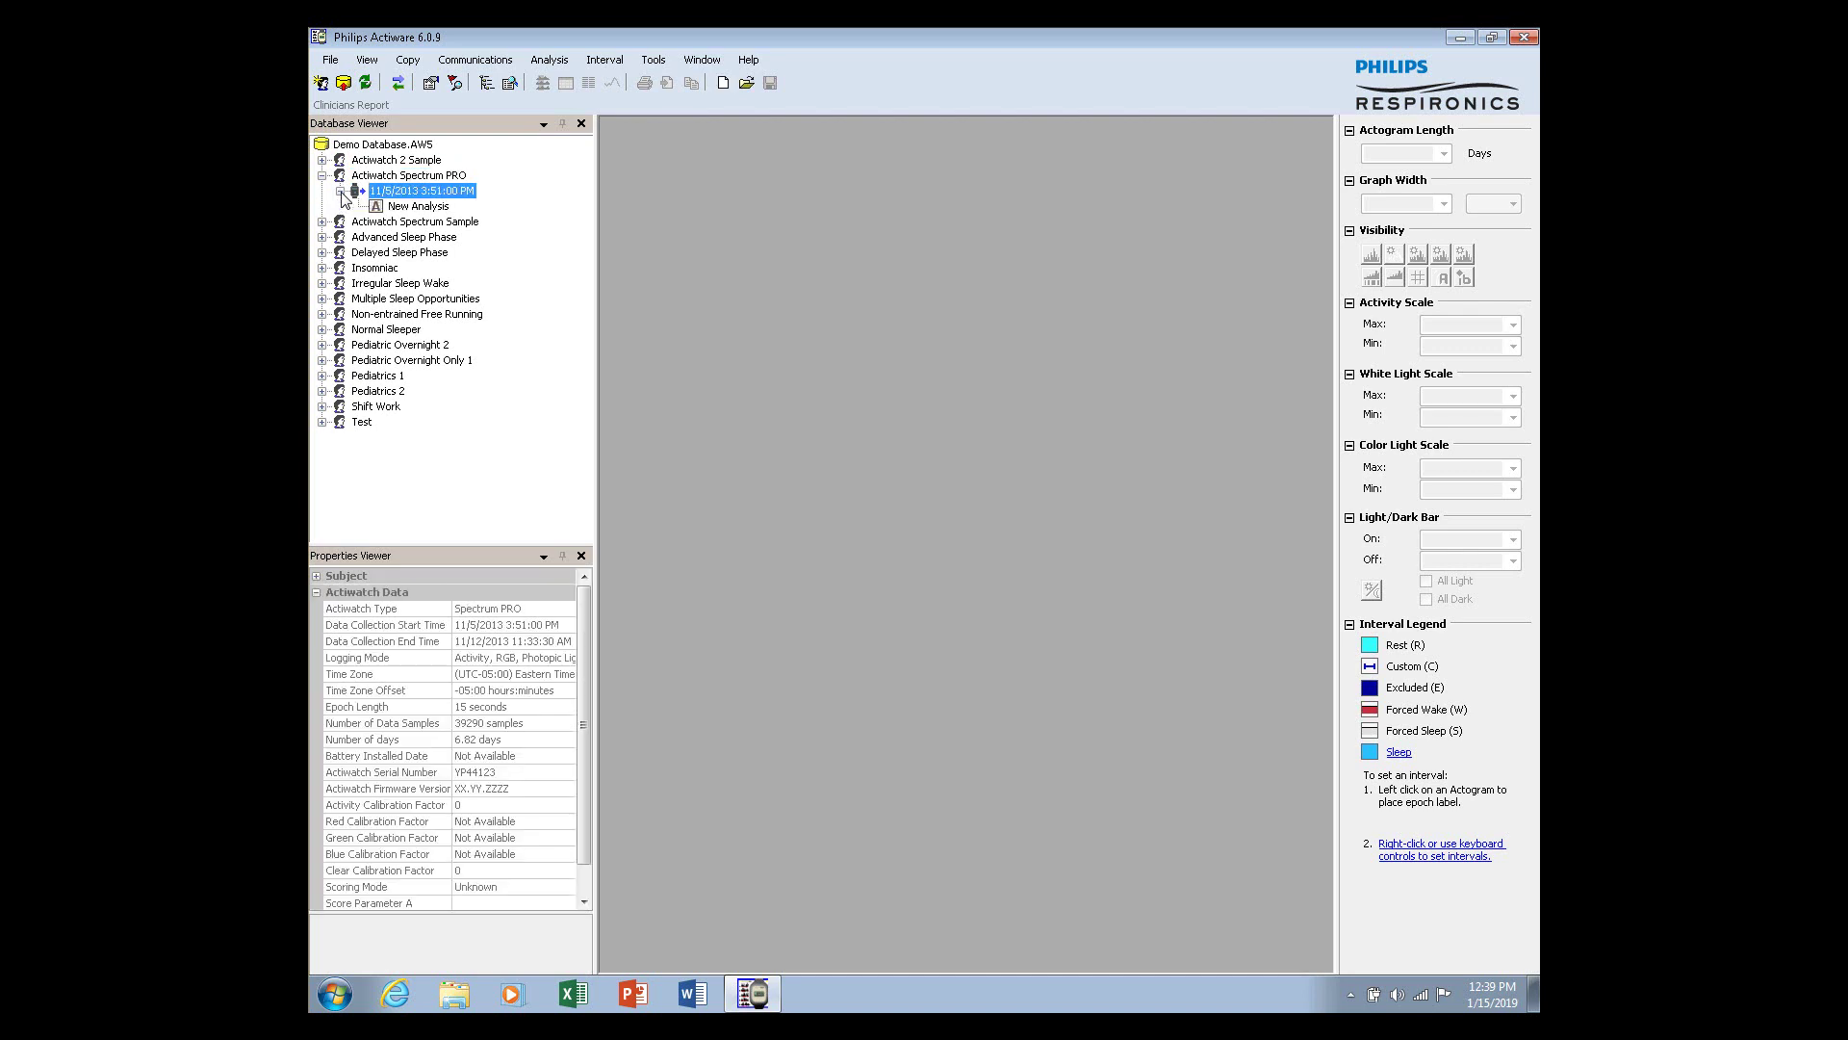
pyautogui.click(392, 209)
pyautogui.doubleClick(394, 208)
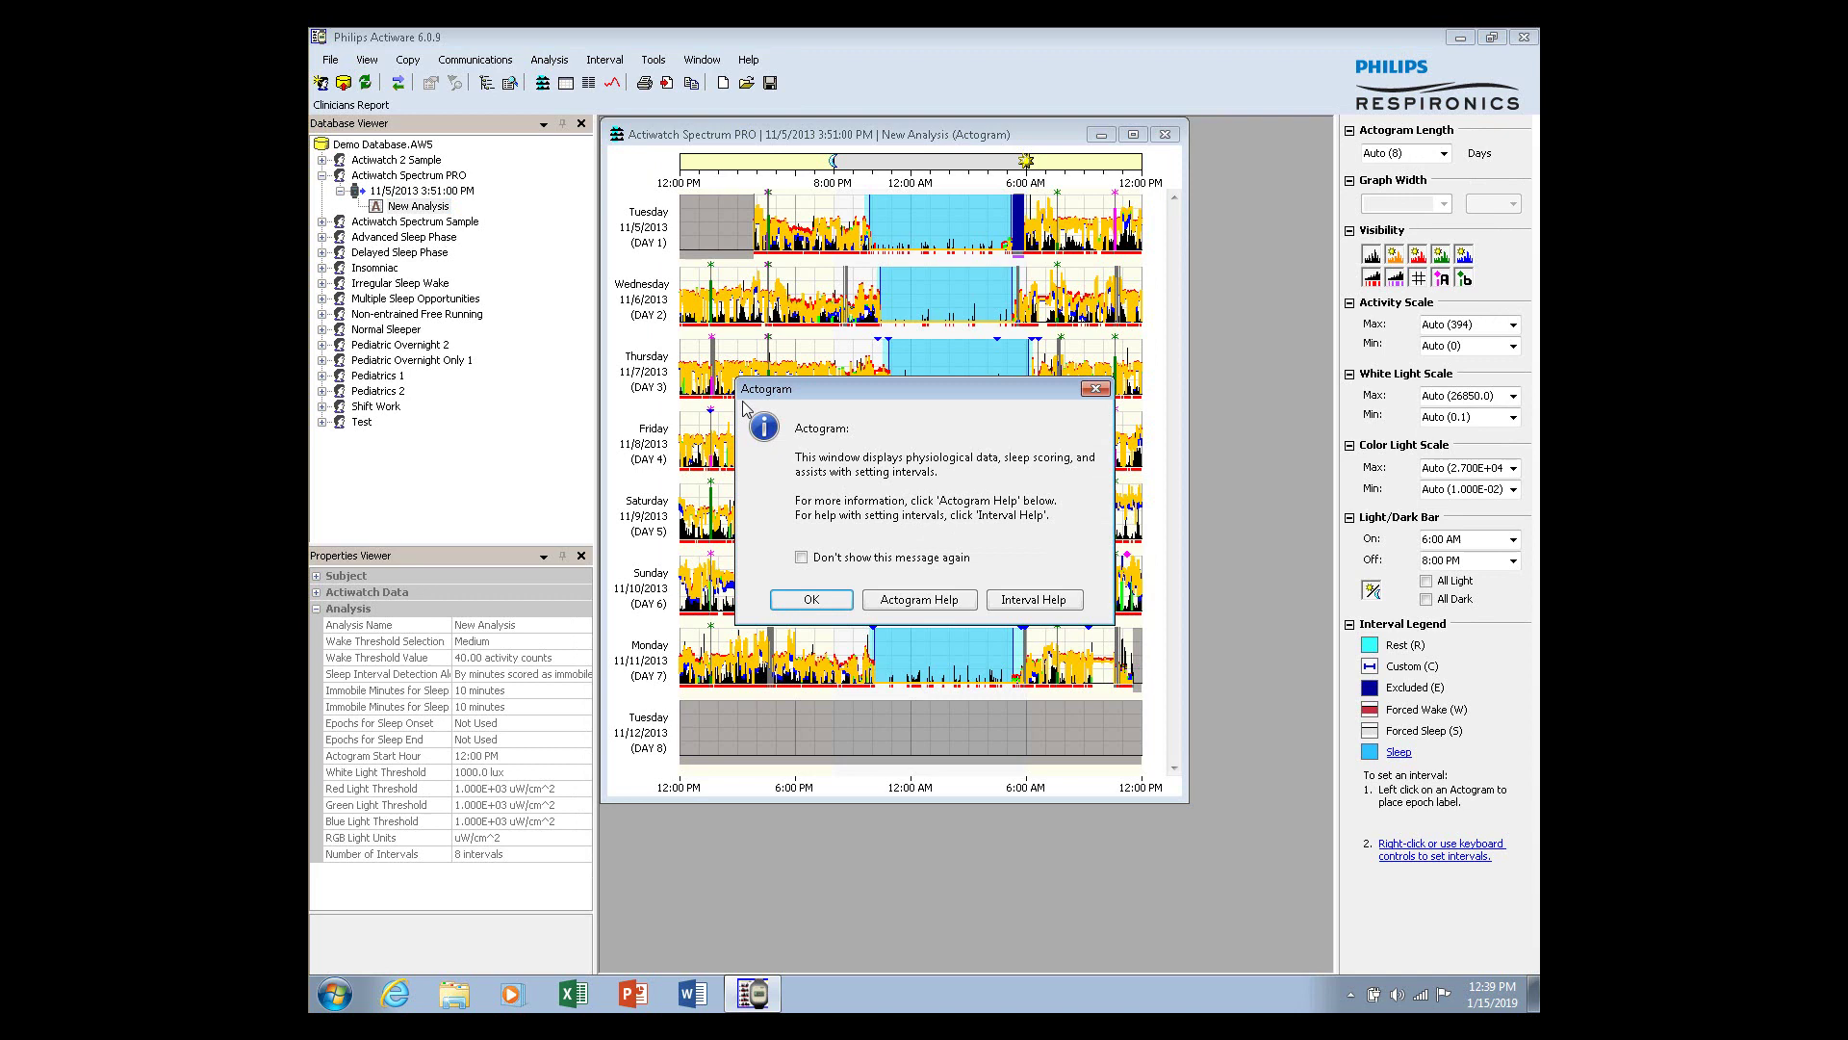
# Dismiss the Actogram and Auto Intervals notices with 'Don't show this message again' ticked
pyautogui.click(802, 558)
pyautogui.click(809, 599)
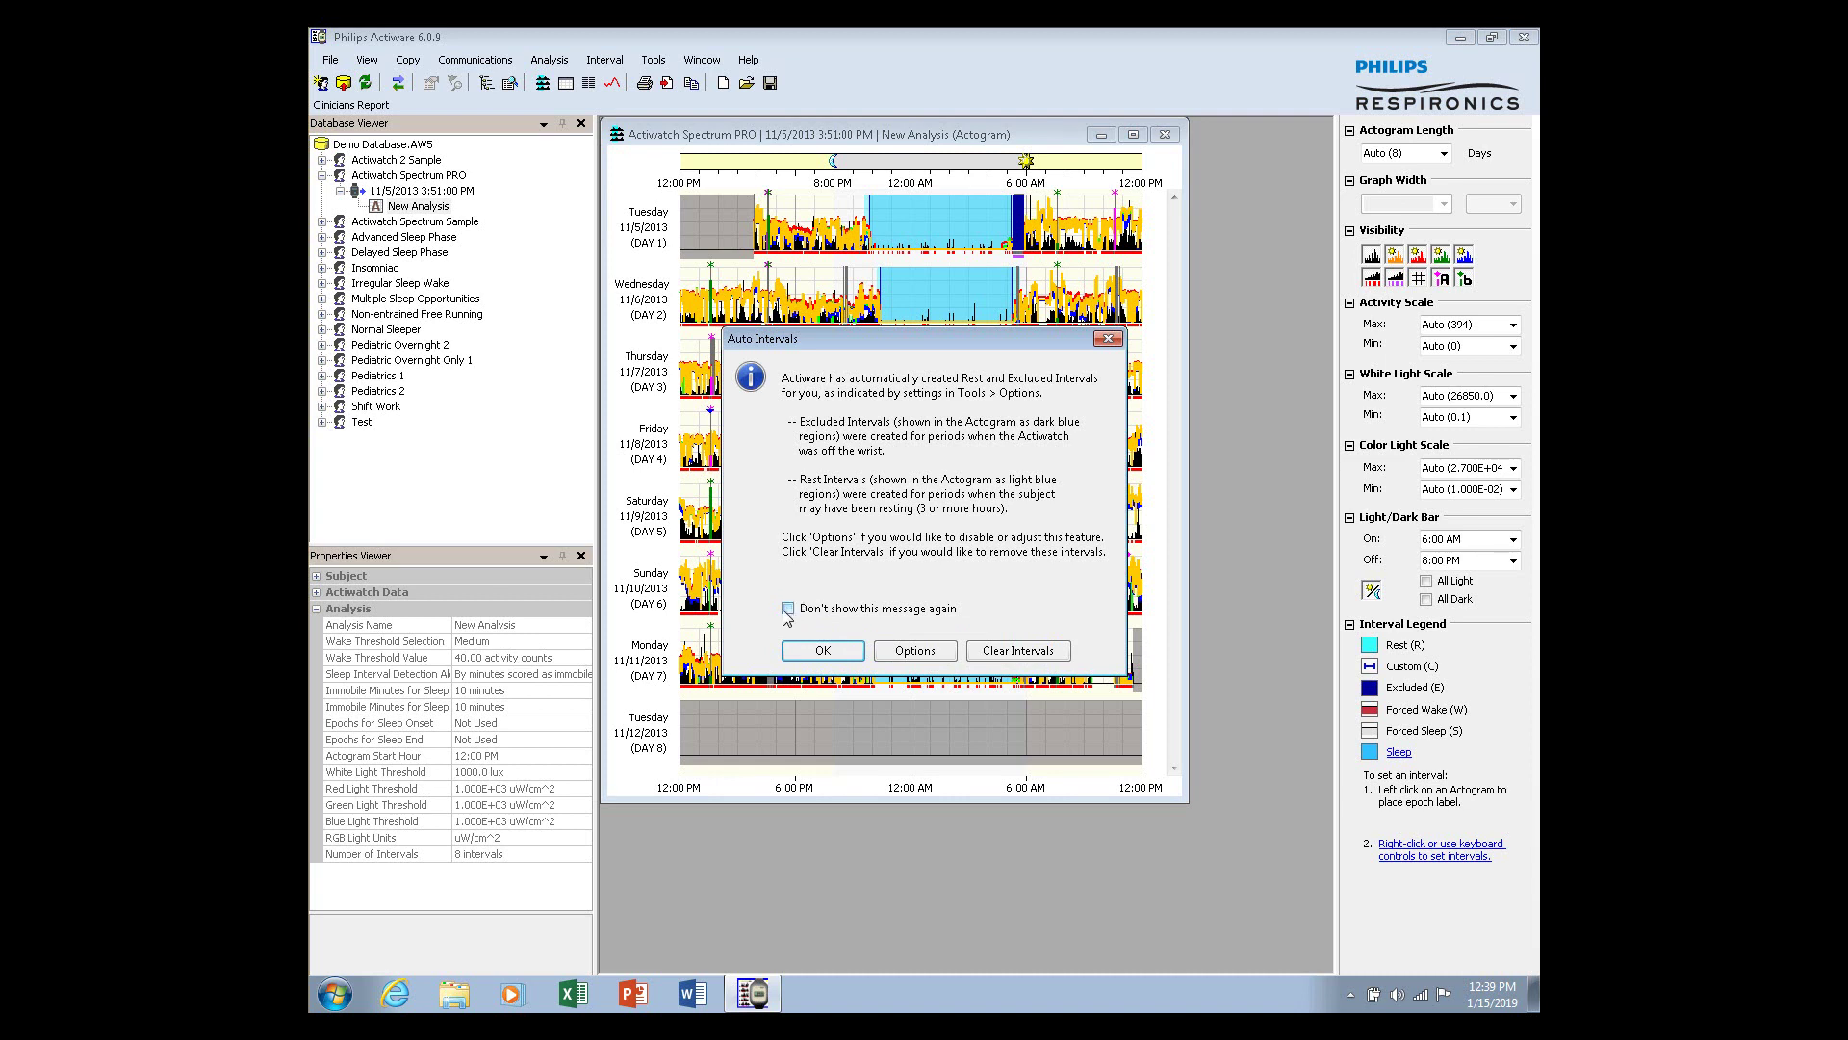
pyautogui.click(788, 609)
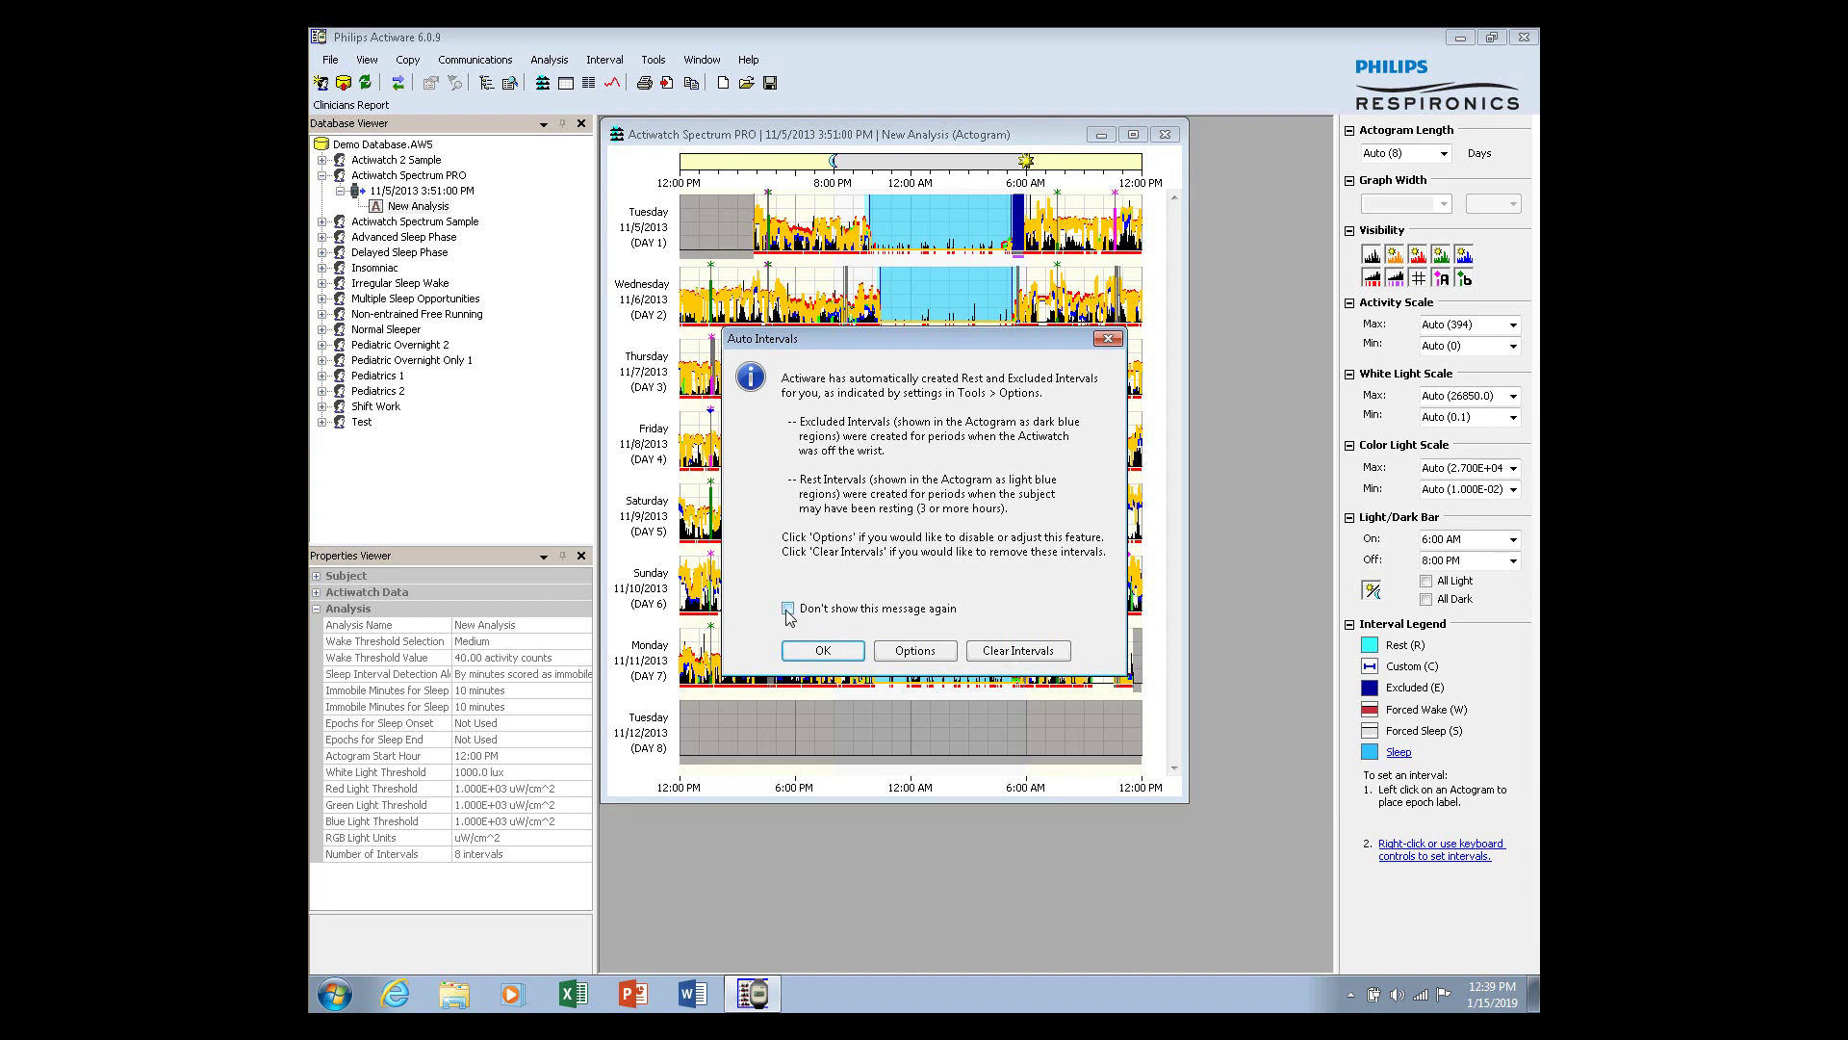
pyautogui.click(819, 651)
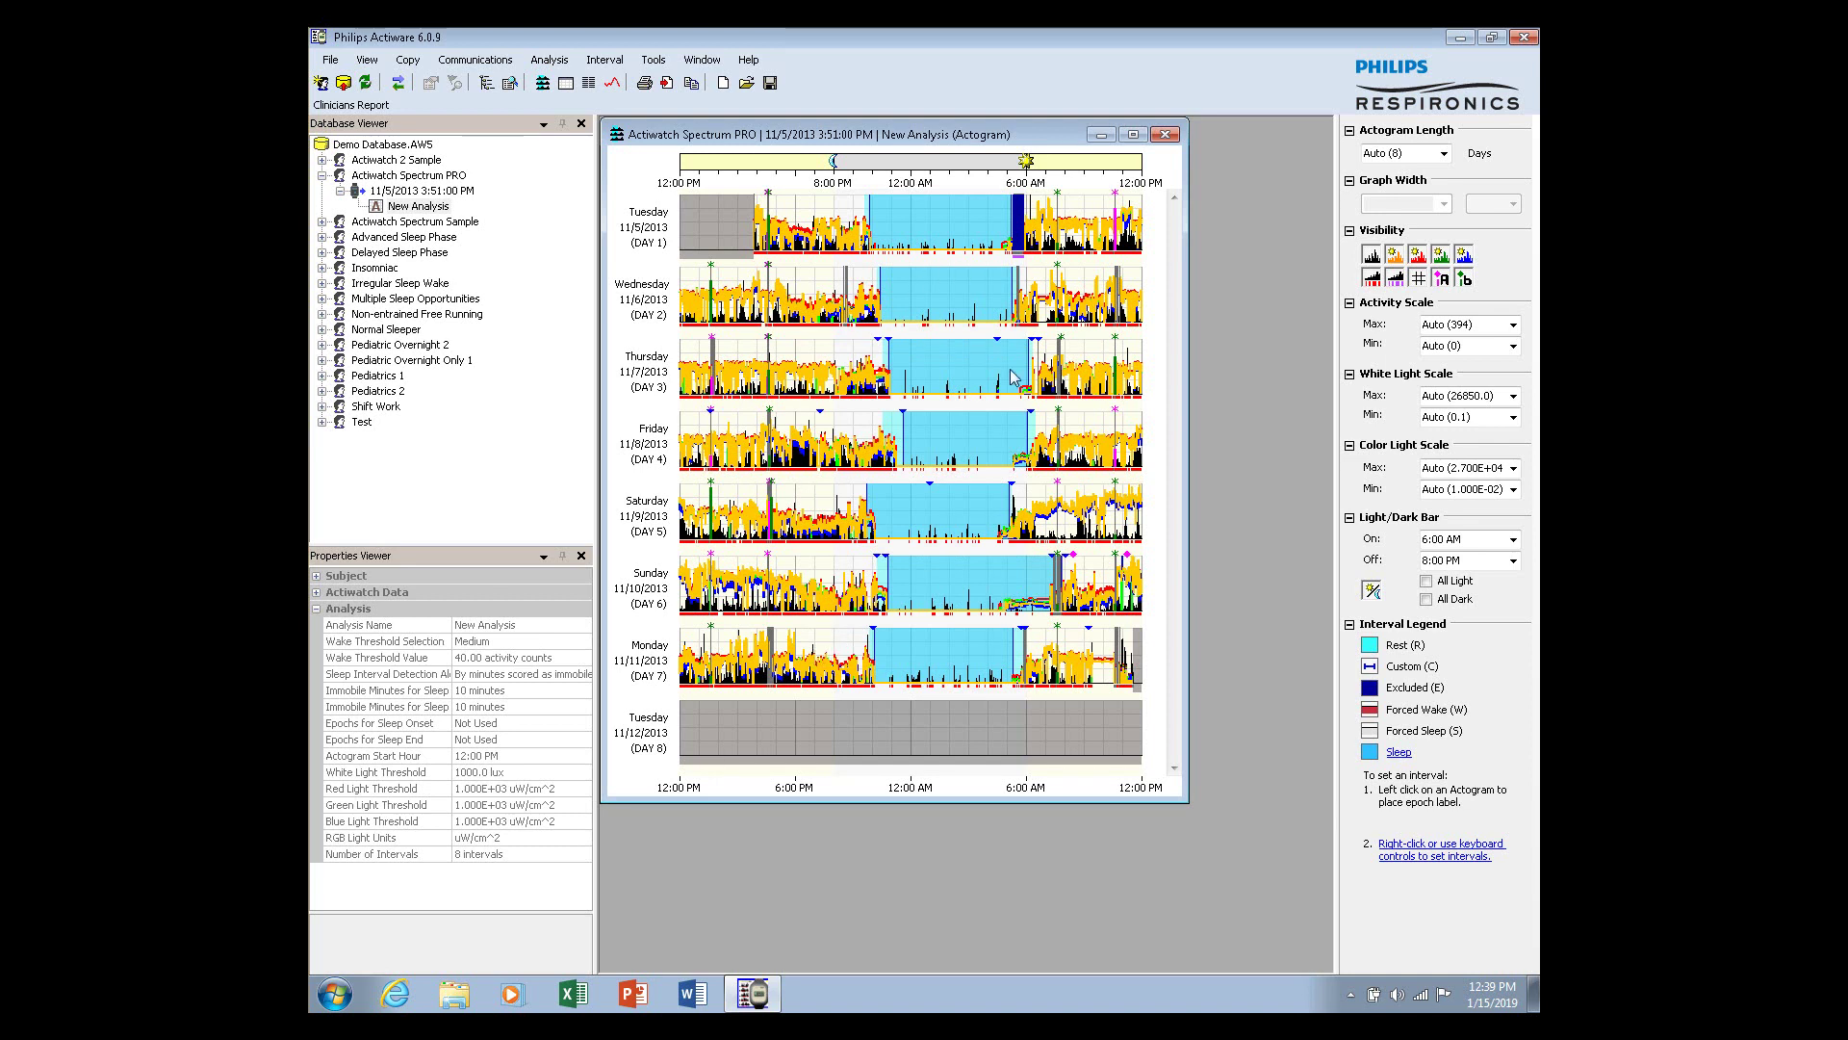
# Maximize the New Analysis actogram window
pyautogui.click(1133, 135)
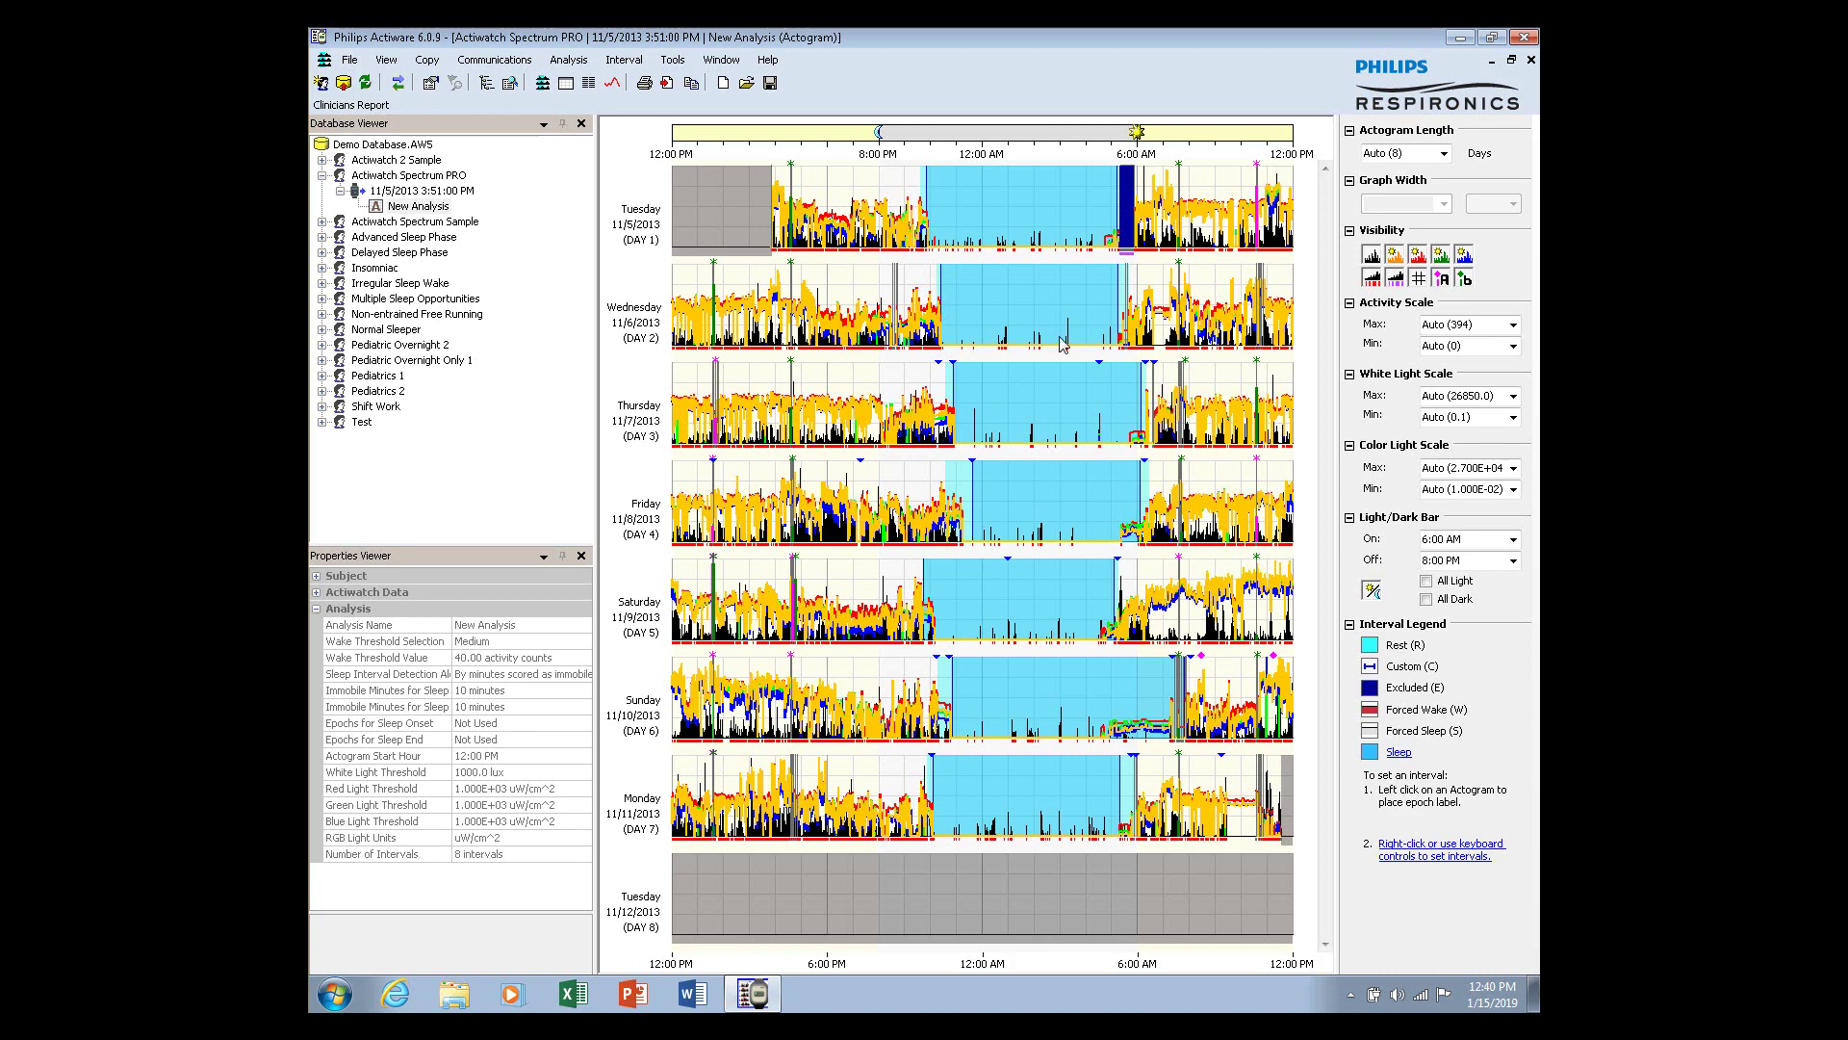
# Turn off the white, green and blue light traces in the Visibility panel
pyautogui.click(1395, 256)
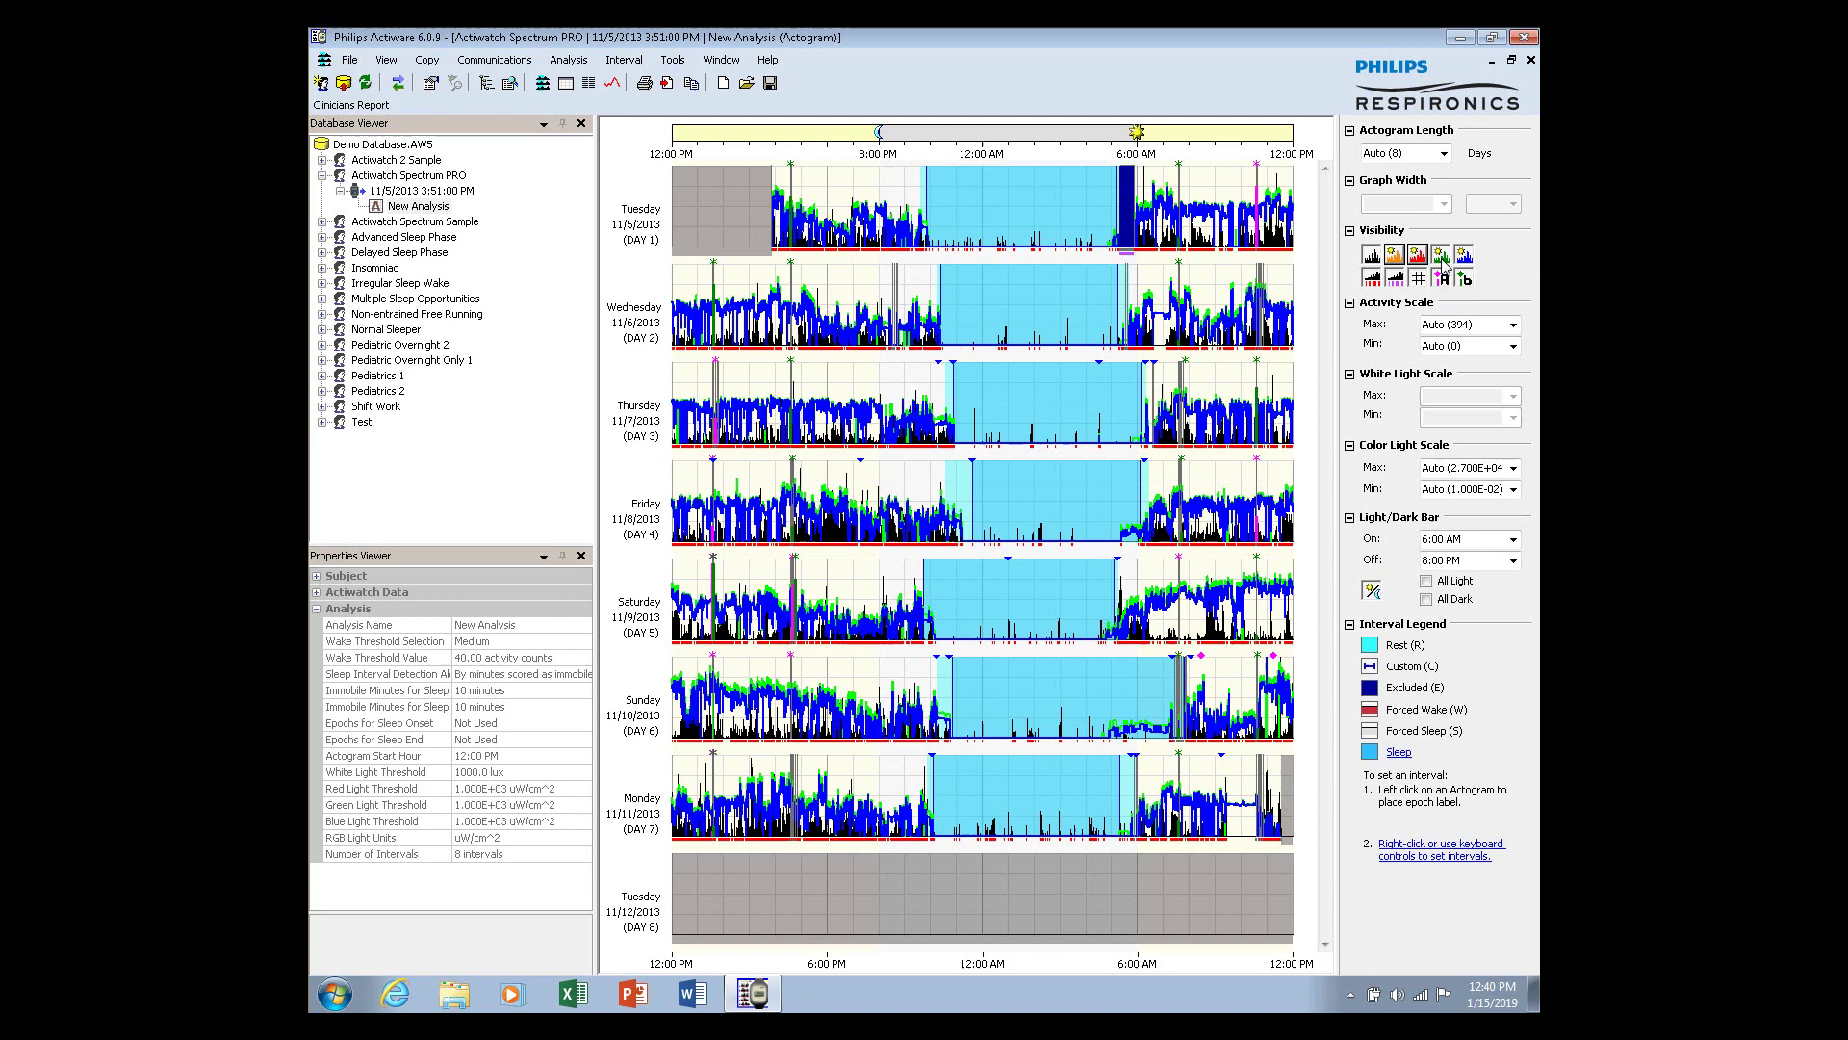
pyautogui.click(1443, 257)
pyautogui.click(1464, 256)
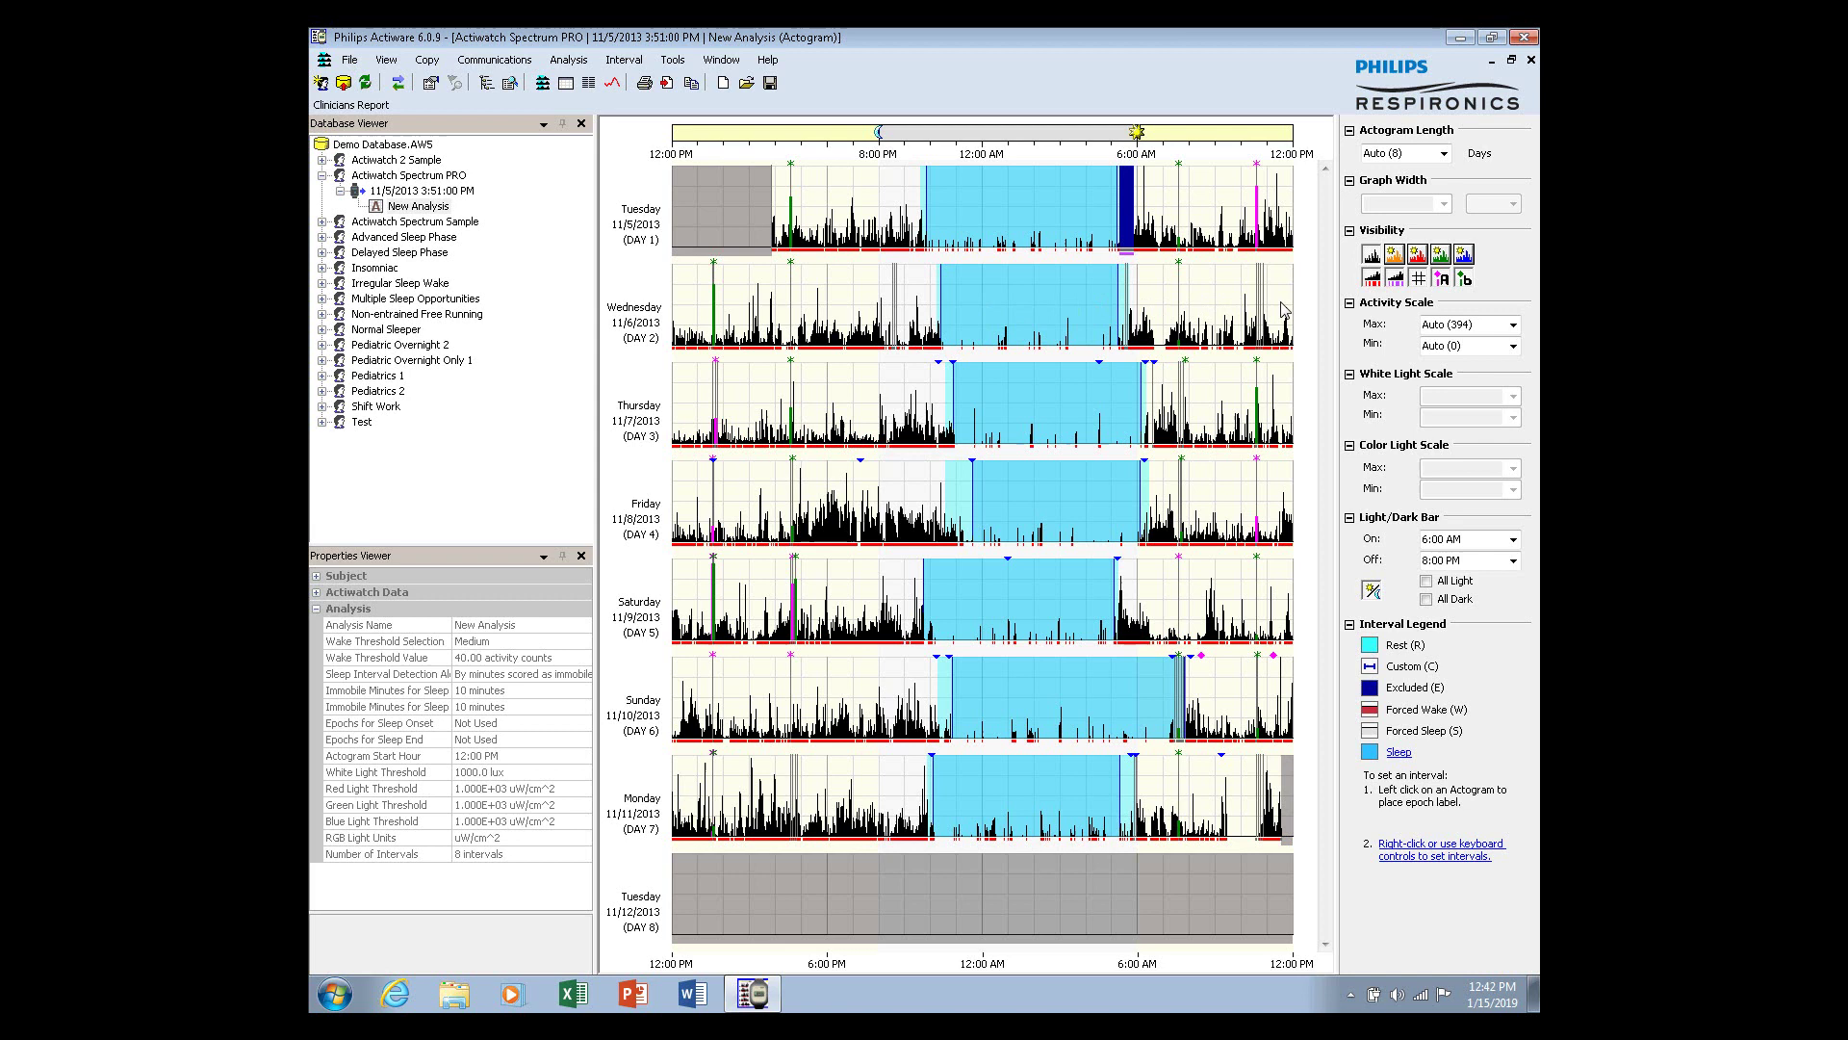
# Place the epoch marker on Wednesday, November 06, 2013 at 6:01:45 PM
pyautogui.moveTo(1191, 308)
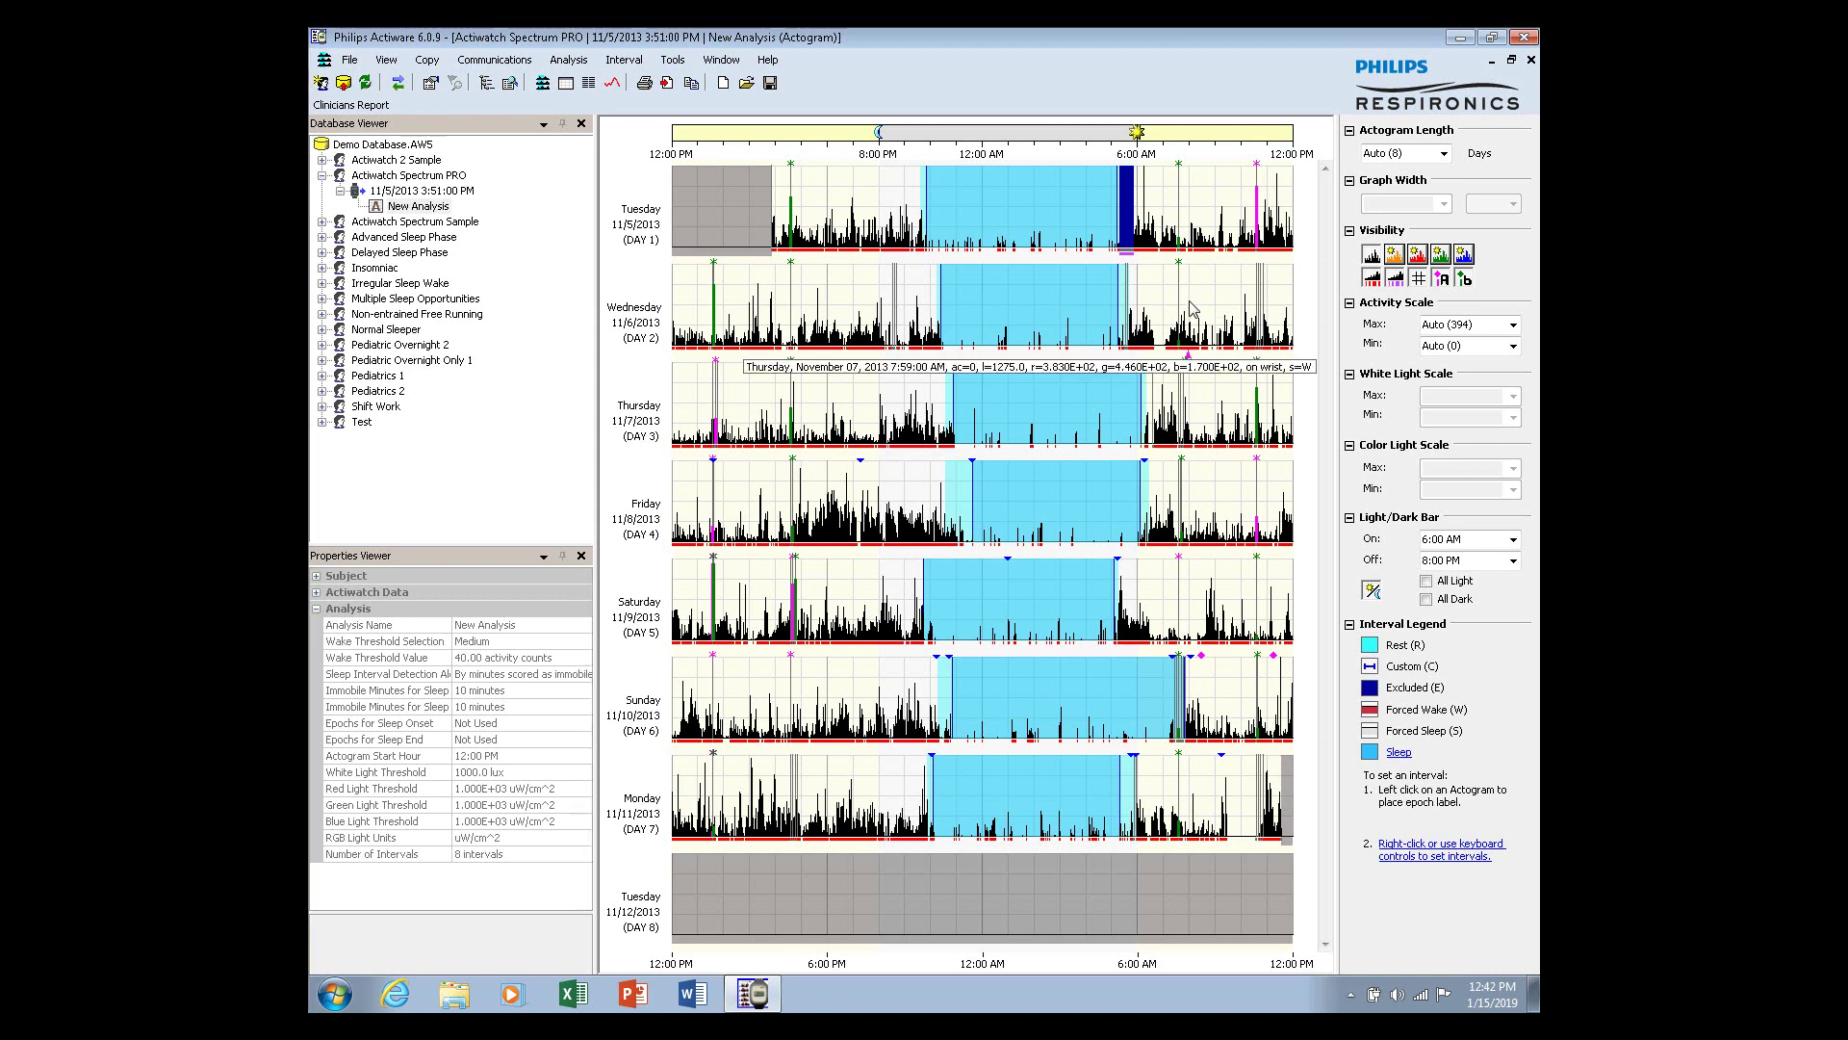
pyautogui.click(830, 310)
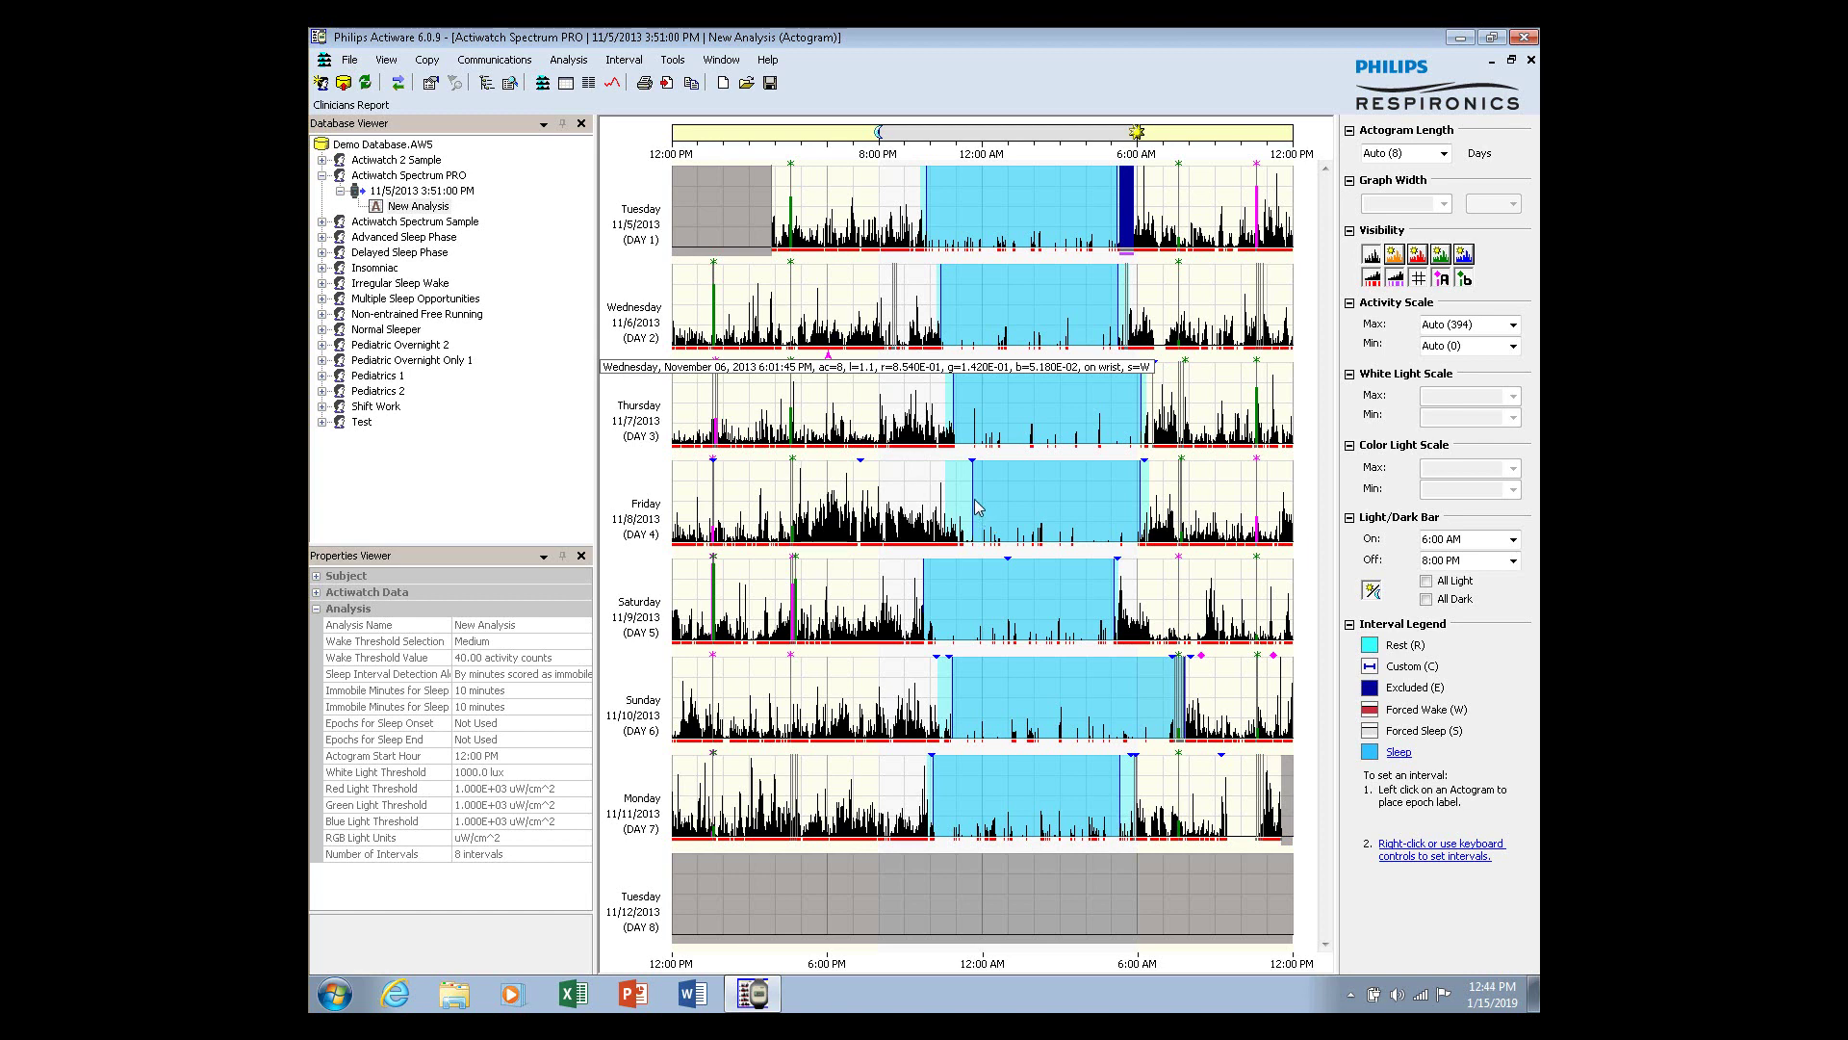
# Bring up the Actogram Length options, currently set to Auto (8) days
pyautogui.moveTo(975, 469)
pyautogui.click(1444, 153)
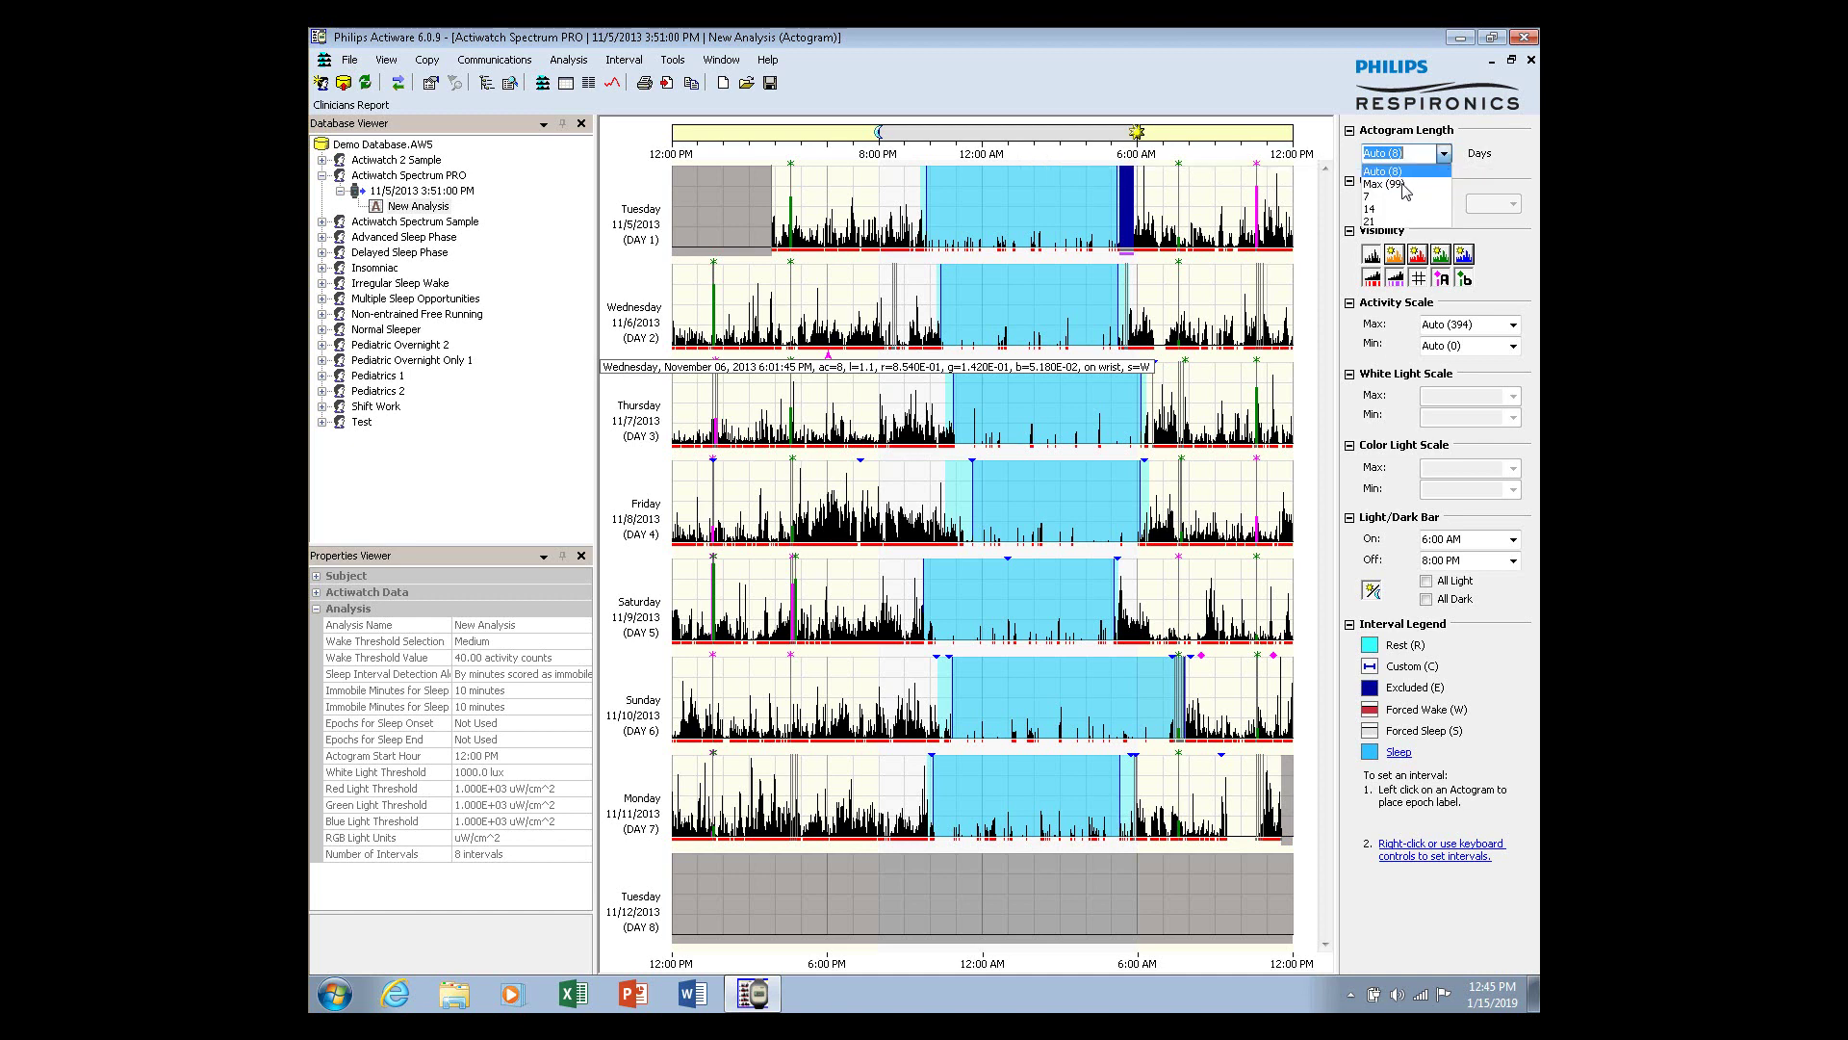
pyautogui.write('4')
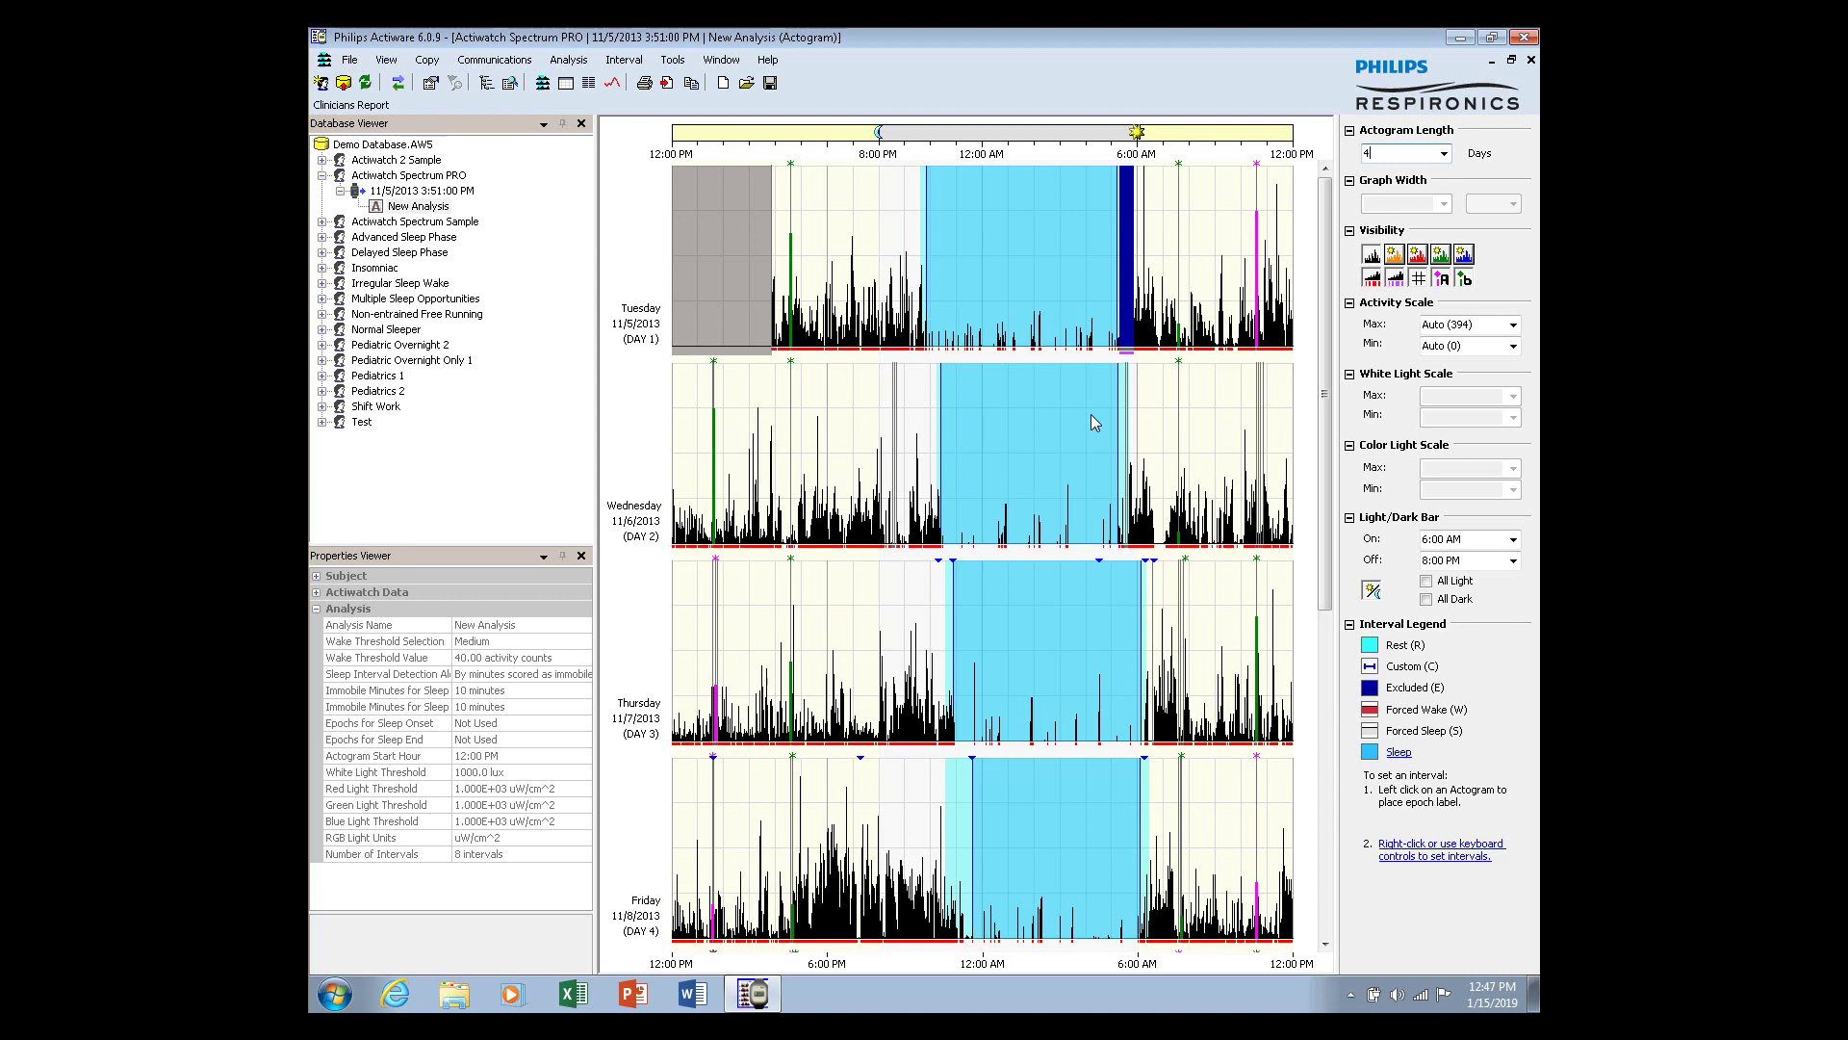
pyautogui.click(1394, 256)
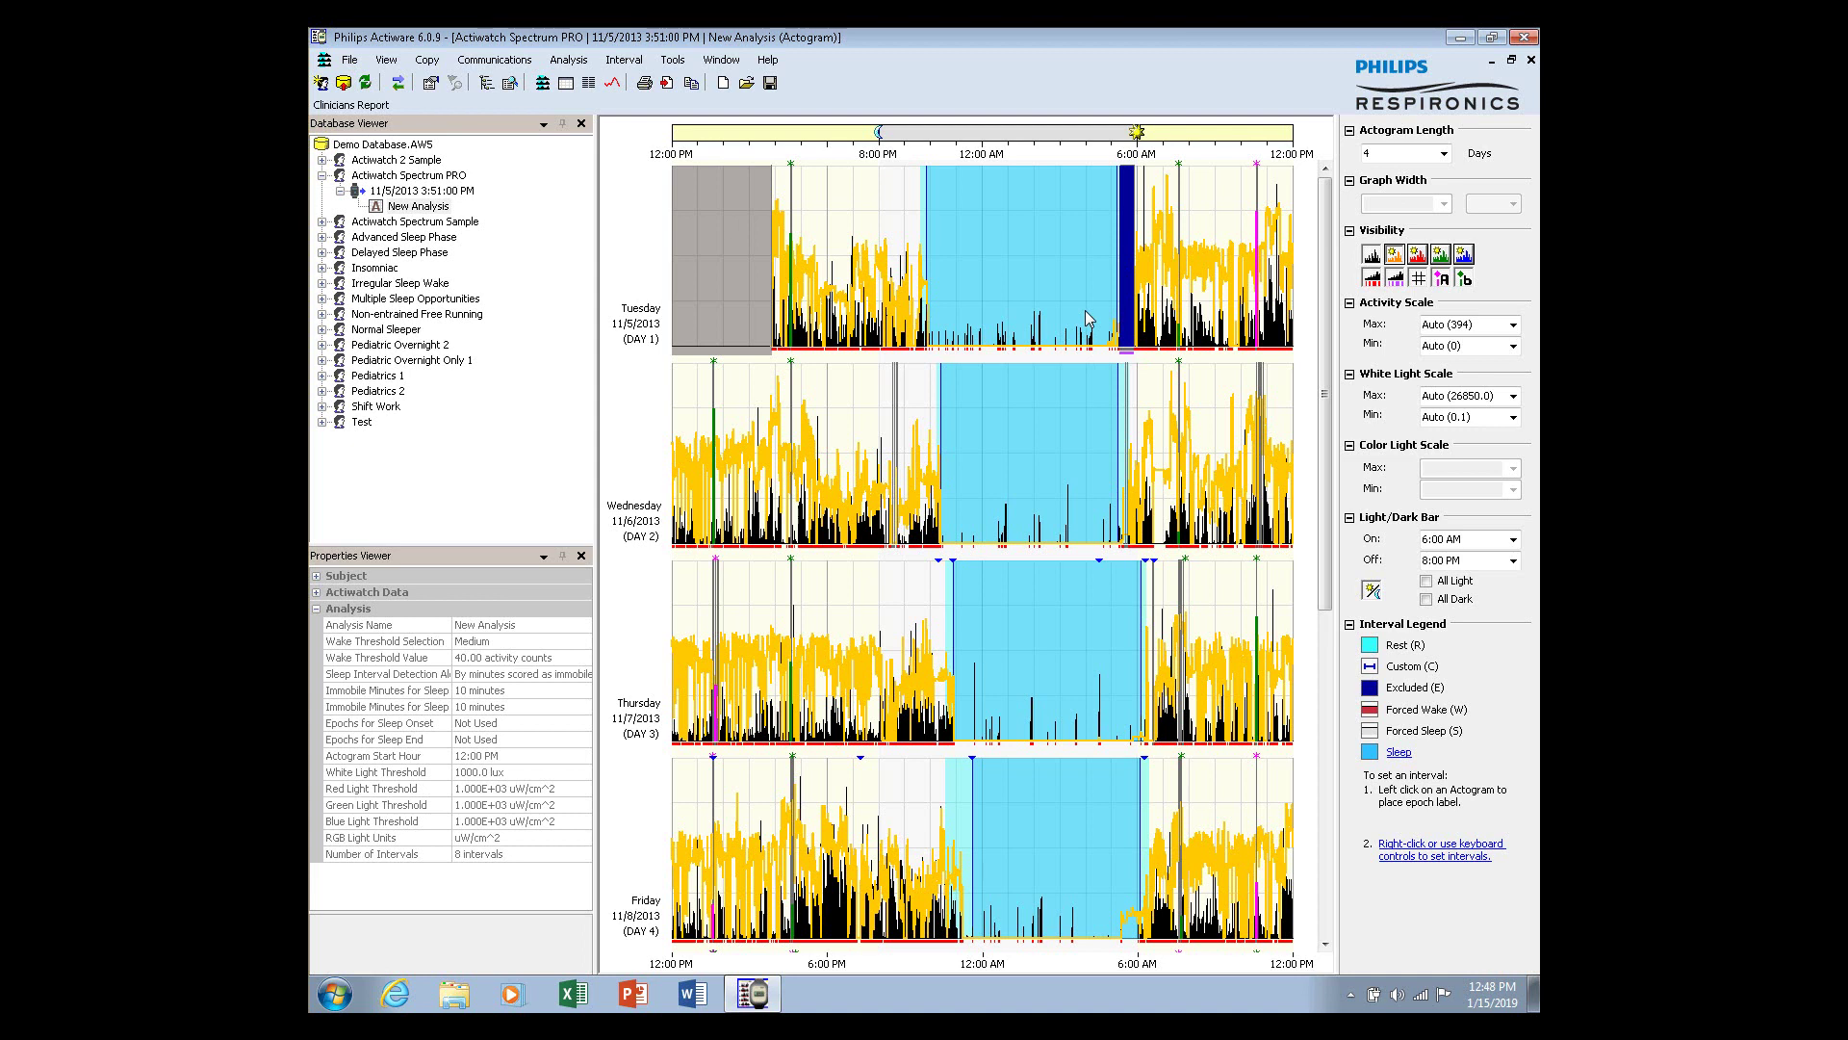
pyautogui.click(1429, 255)
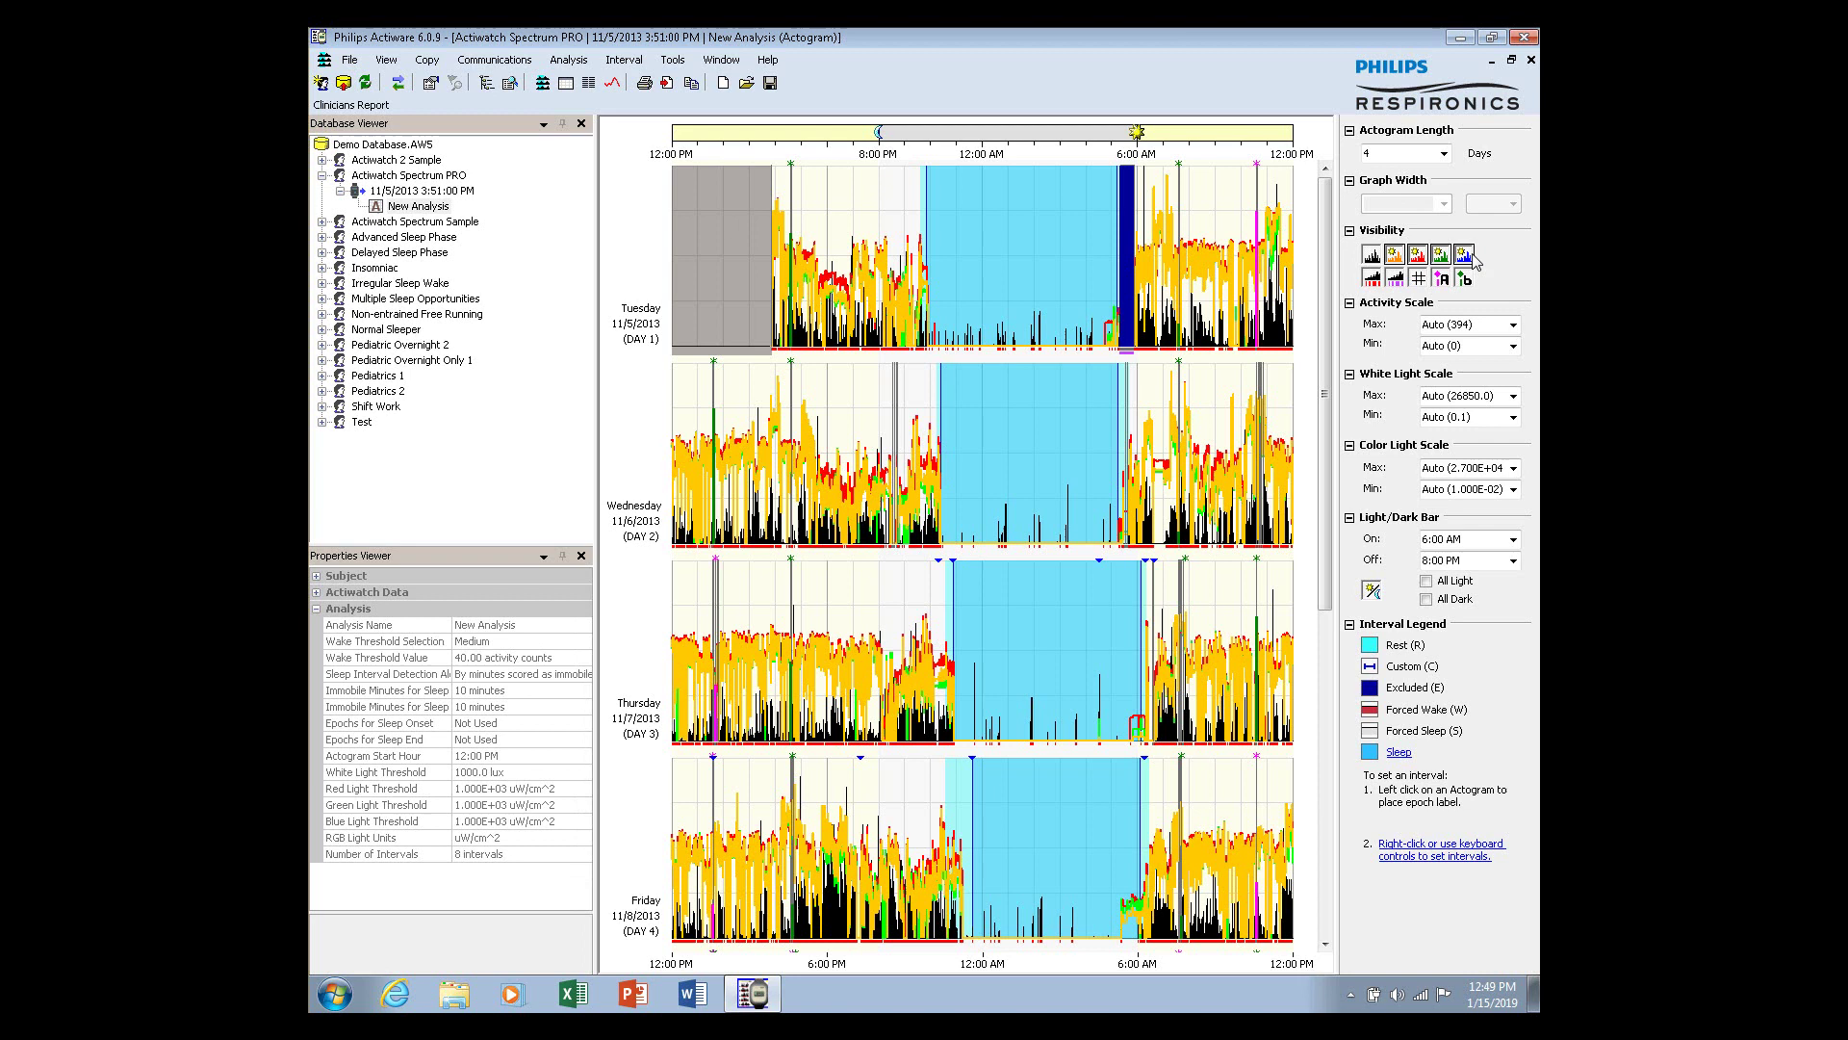
pyautogui.click(1465, 255)
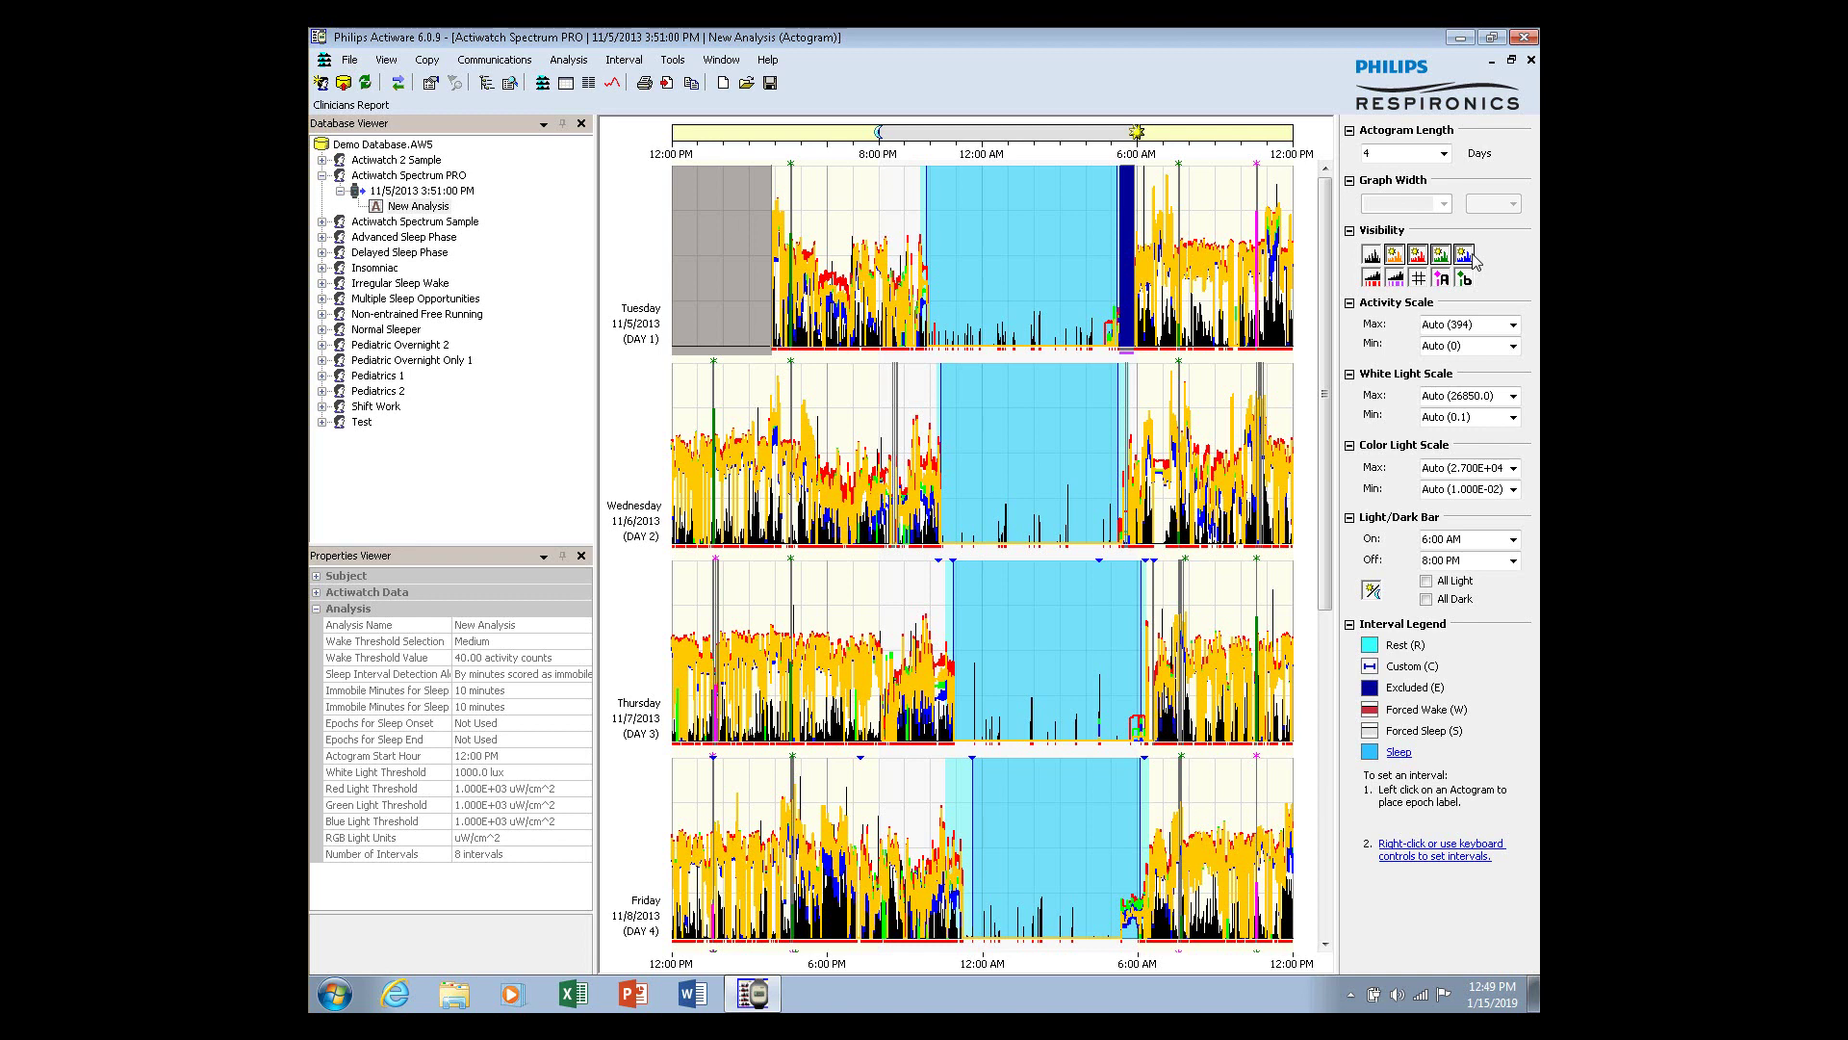
pyautogui.click(1418, 255)
pyautogui.click(1441, 256)
pyautogui.click(1463, 256)
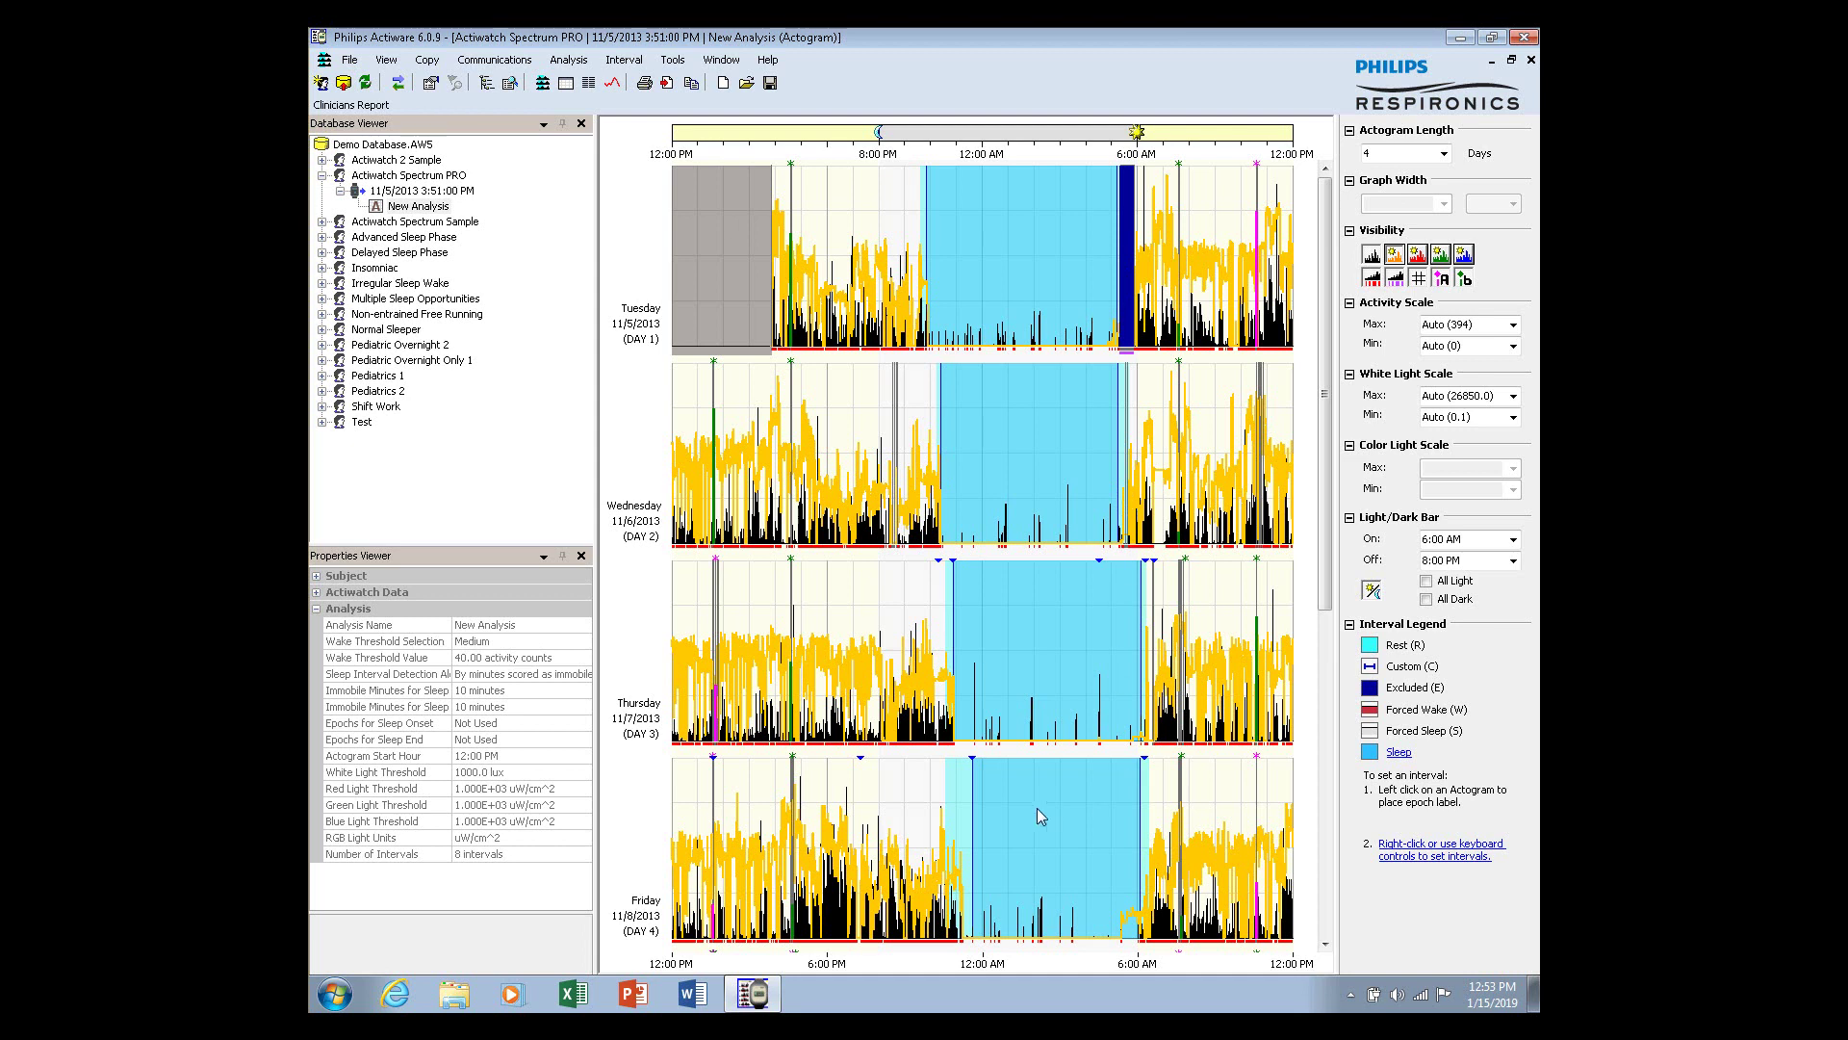
# Inspect the Friday epochs at about 10:31 PM and 6:25 AM Saturday
pyautogui.click(946, 800)
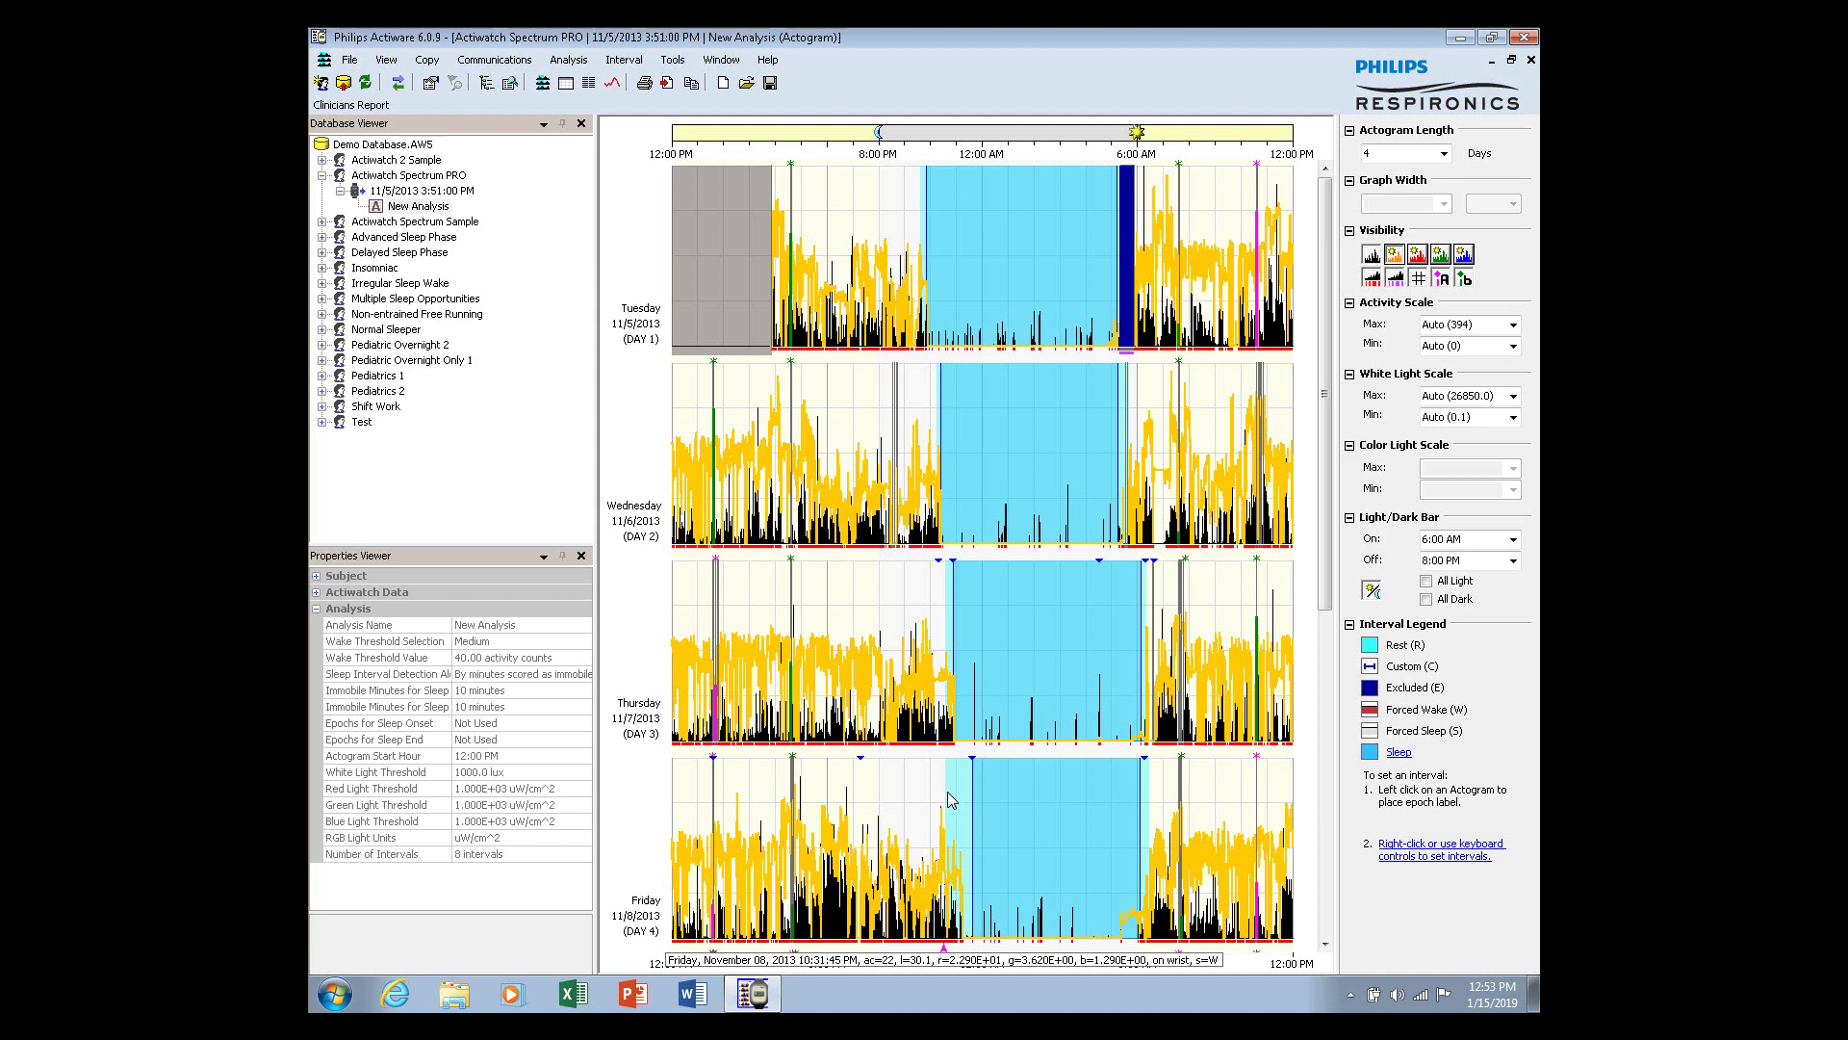
pyautogui.click(1149, 802)
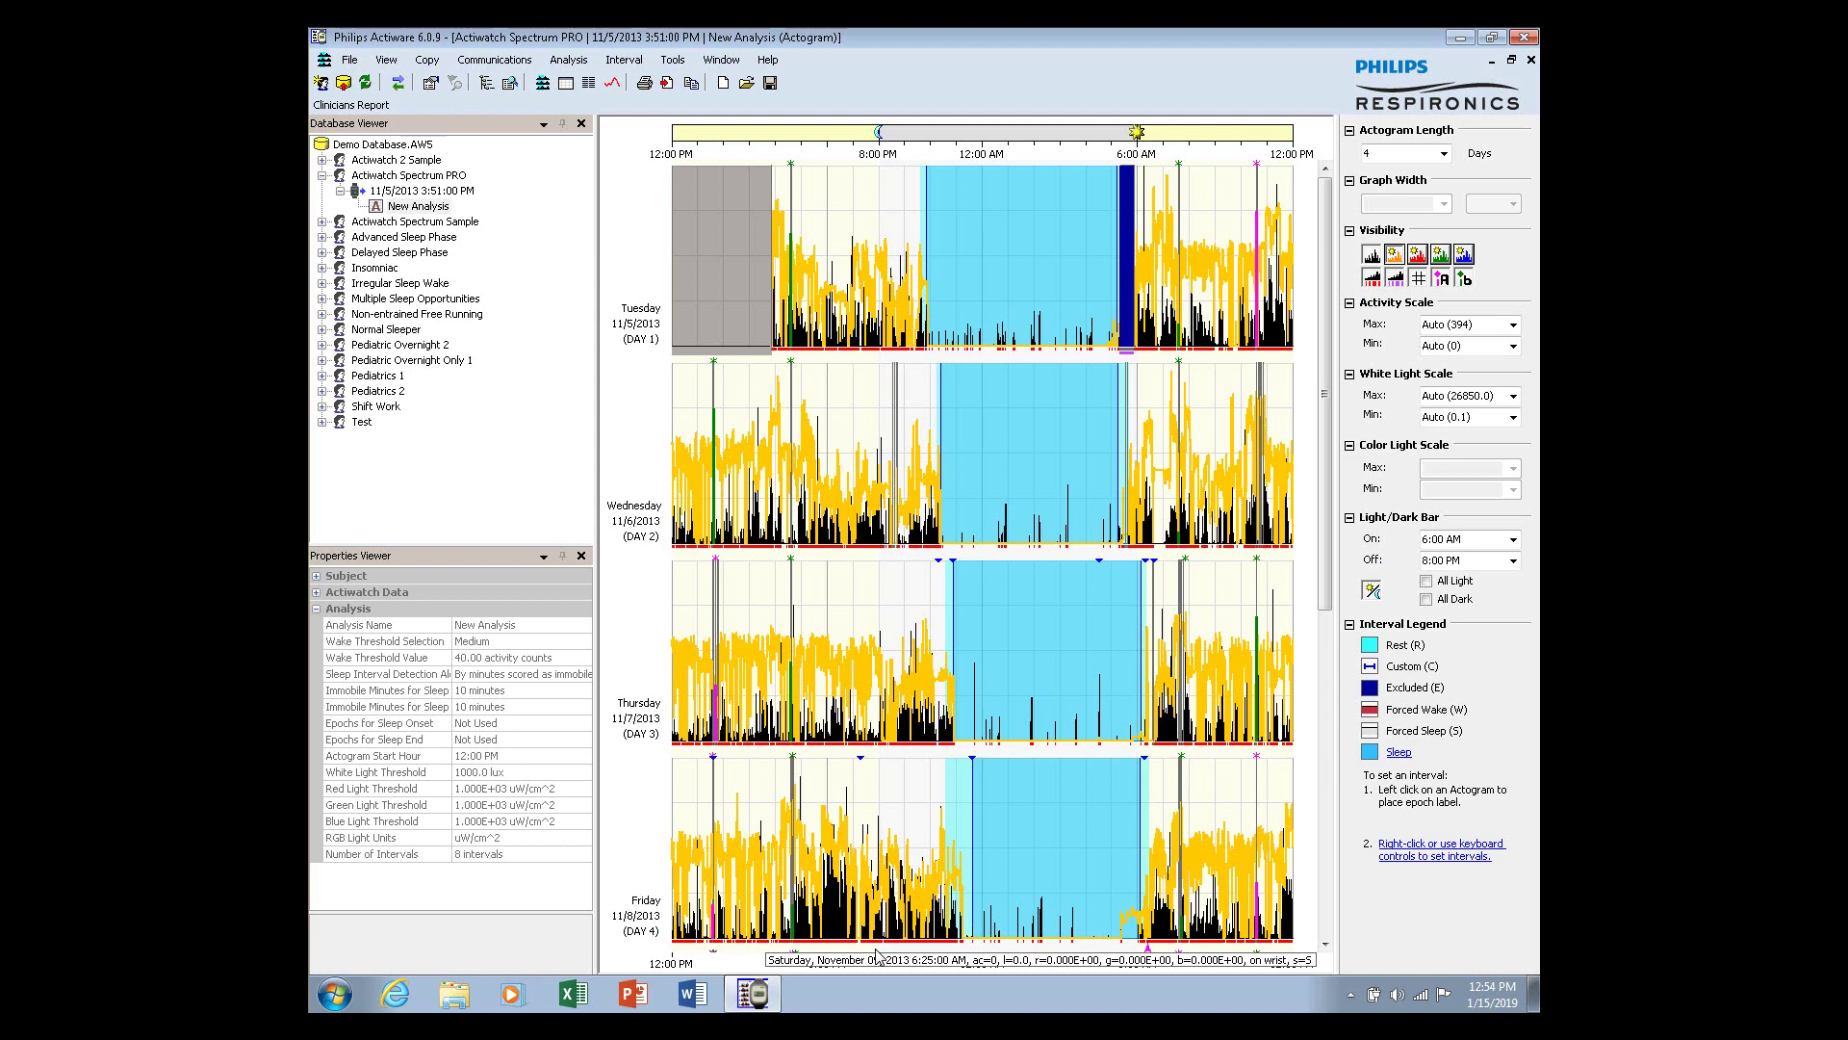
# Clear Friday night's rest interval, leaving 7 intervals
pyautogui.click(1037, 833)
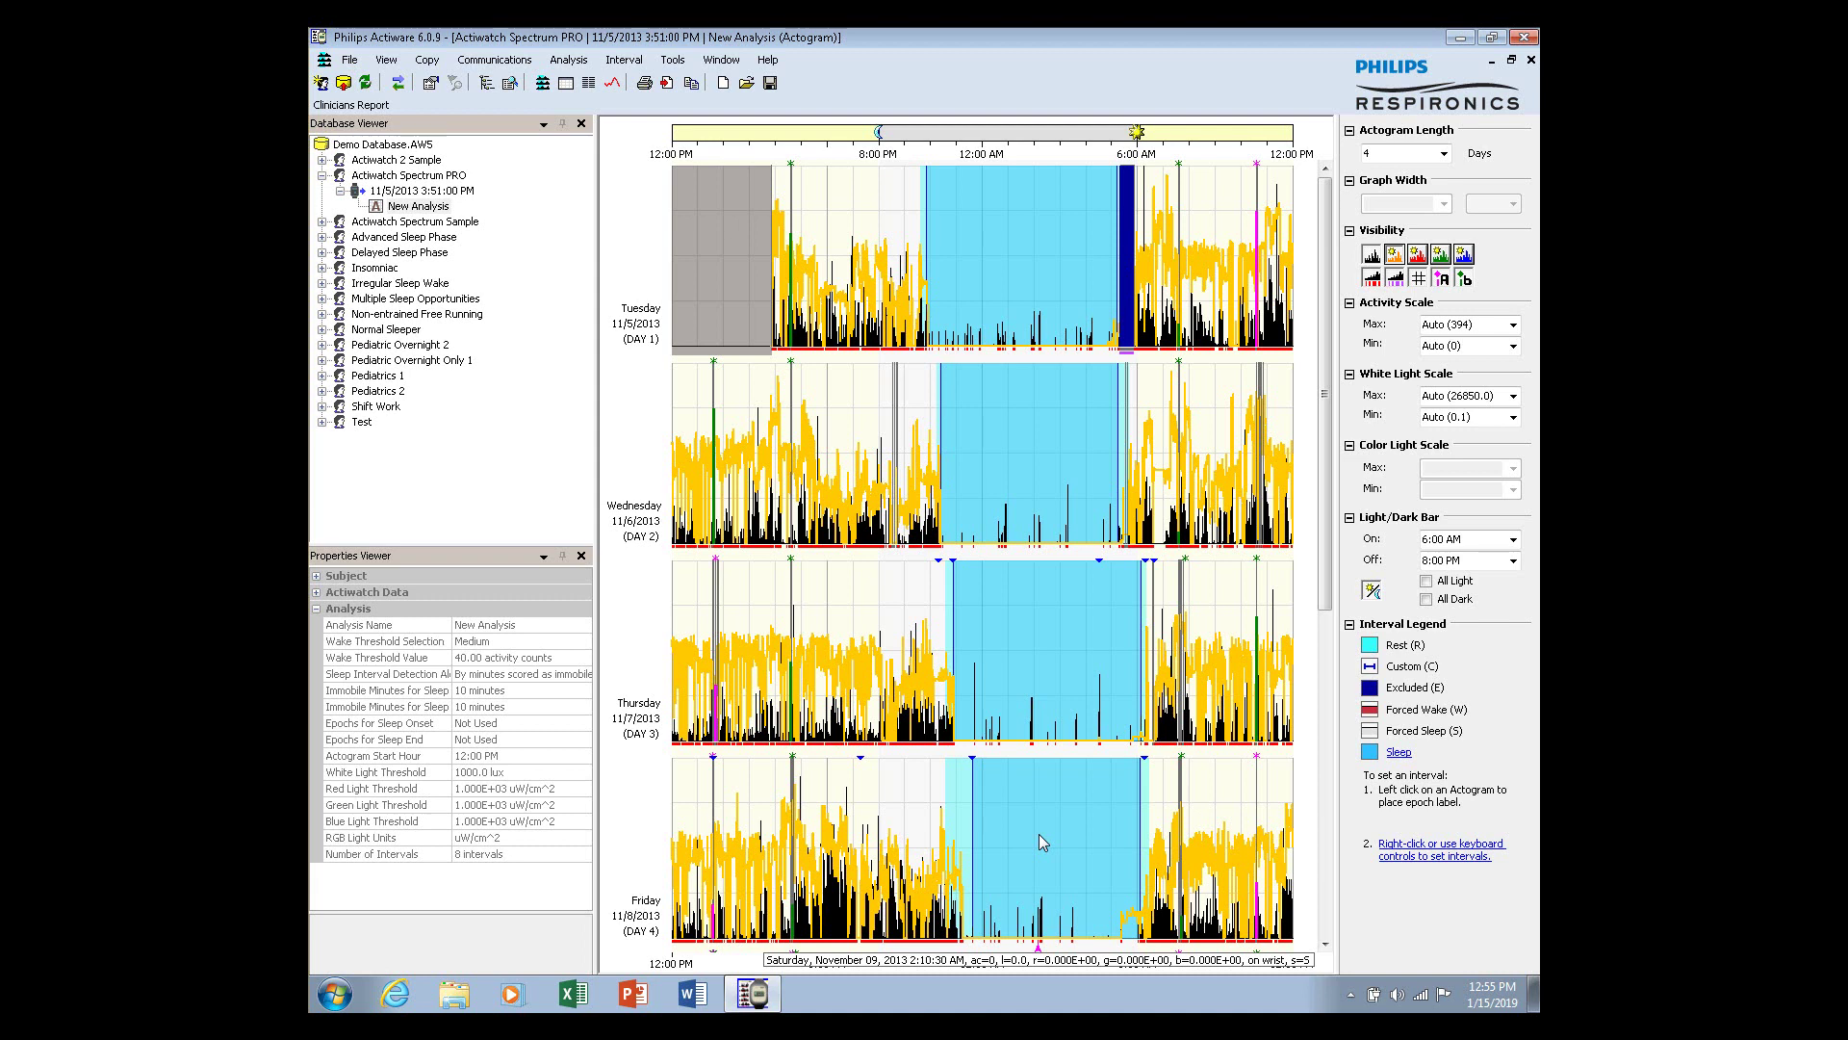
pyautogui.rightClick(1040, 841)
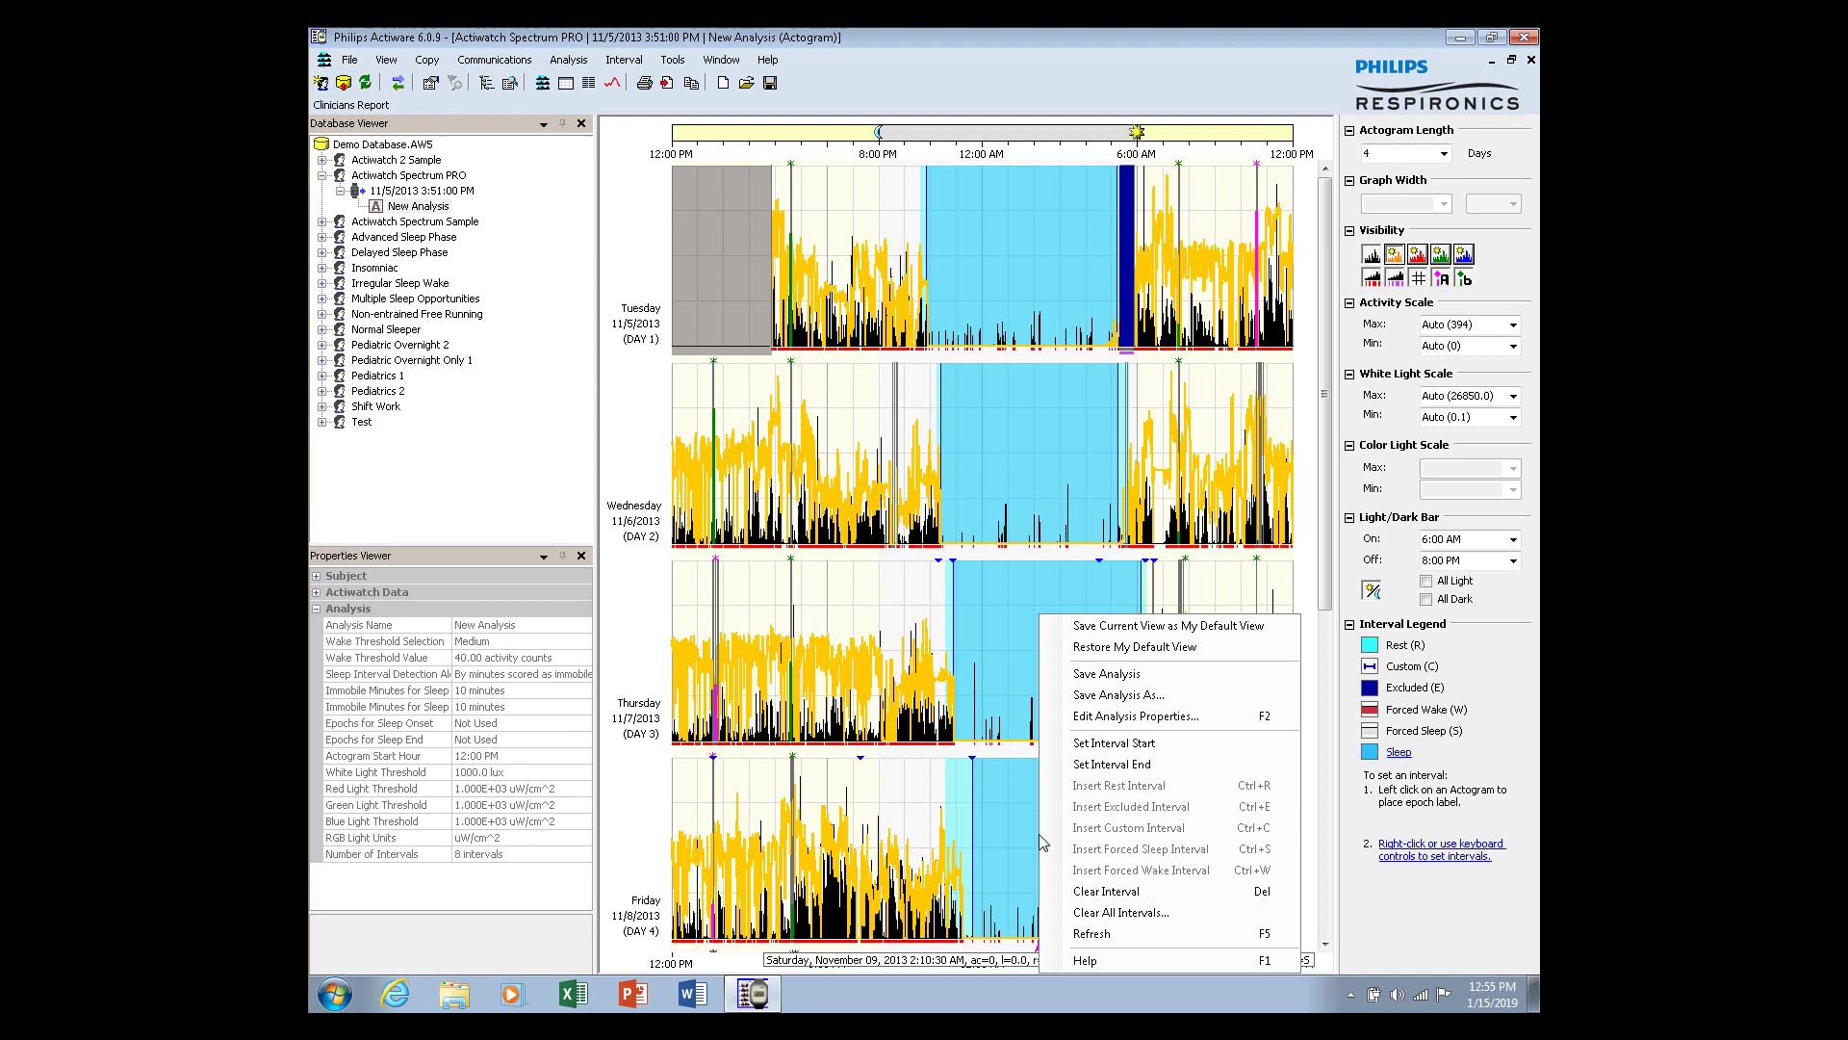
pyautogui.click(1136, 893)
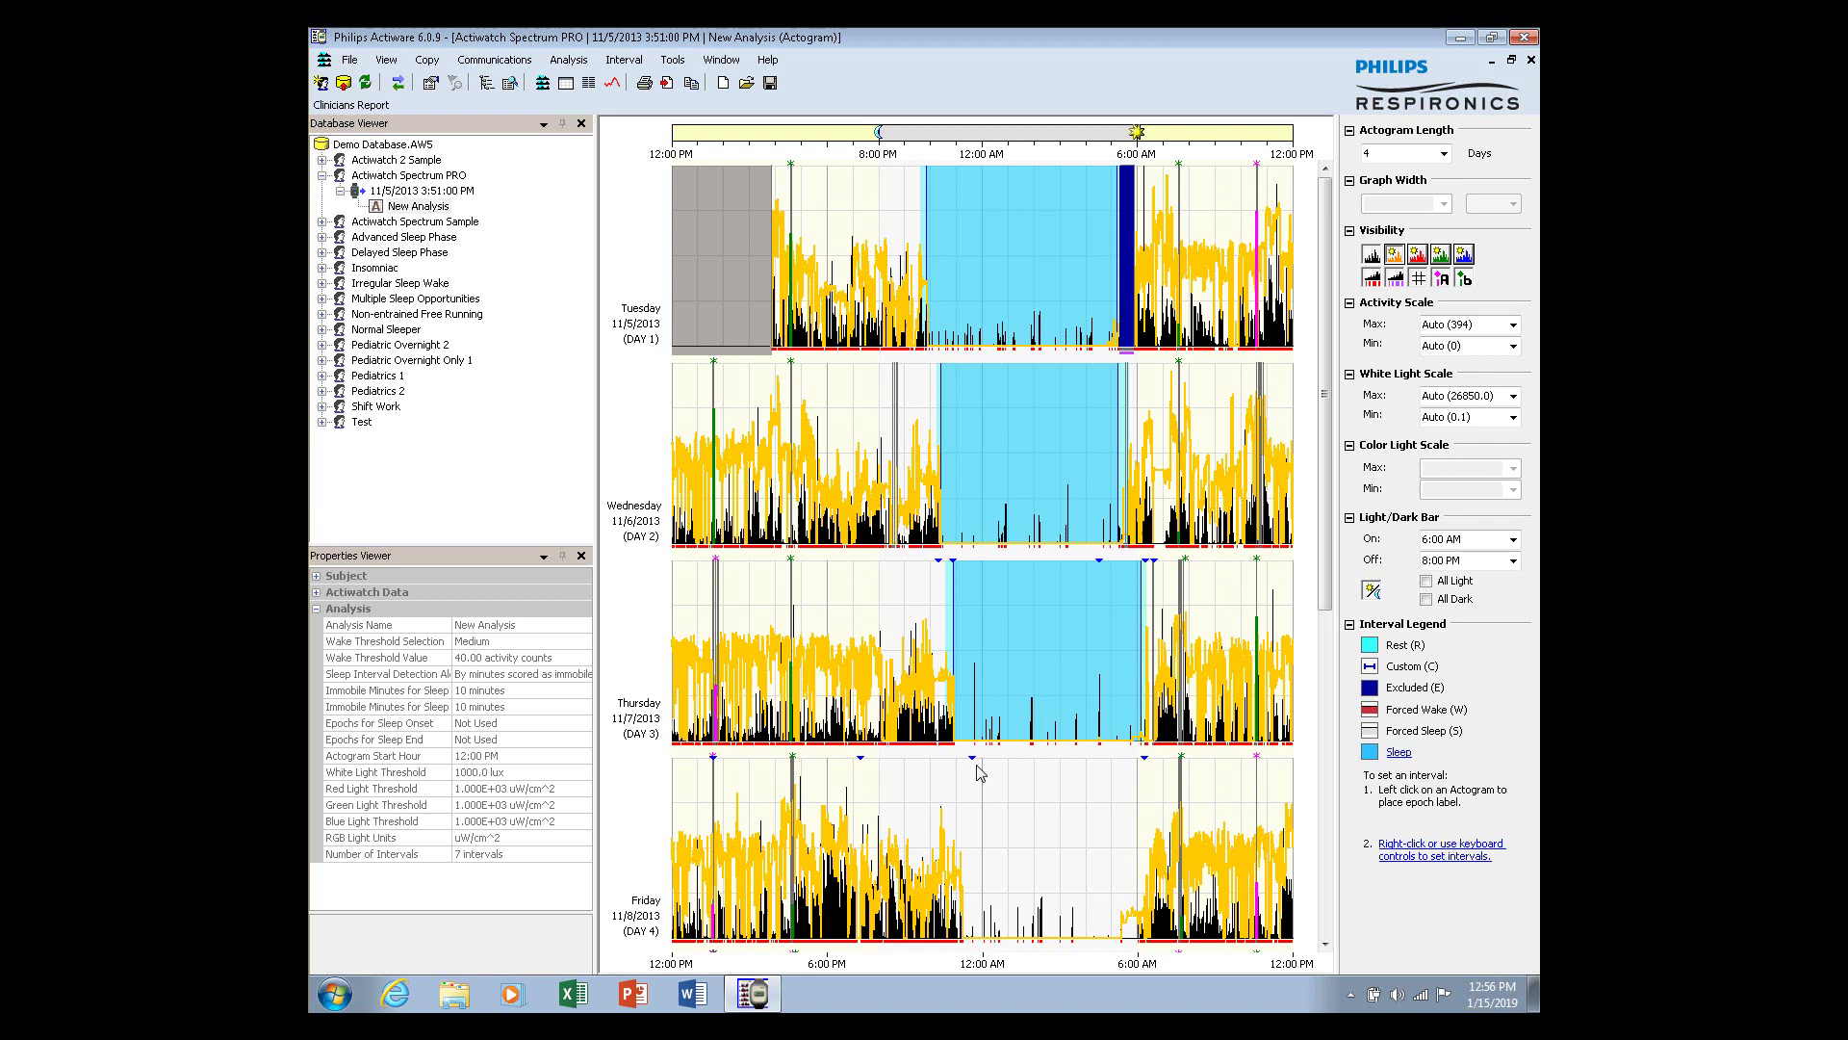
# Set Friday's rest start at 11:38:45 PM, then move the marker toward 6:16:15 AM Saturday
pyautogui.moveTo(973, 763)
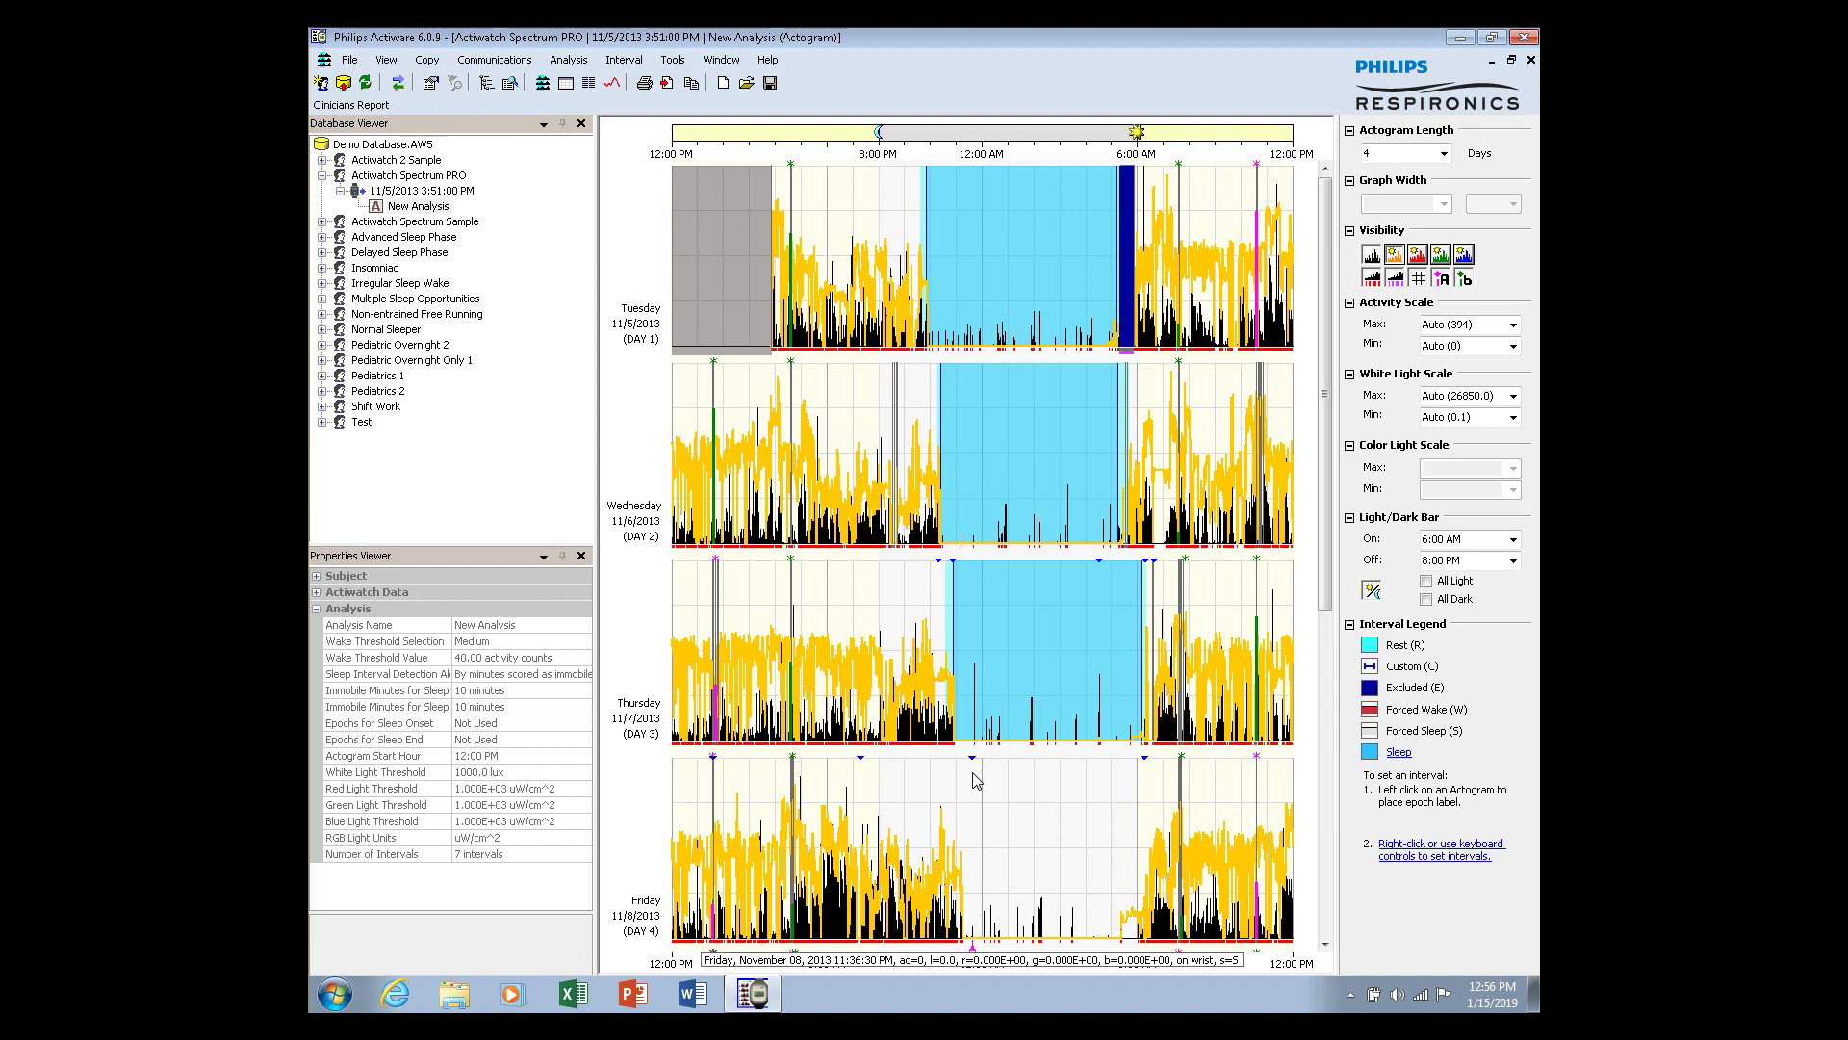
pyautogui.press('Right')
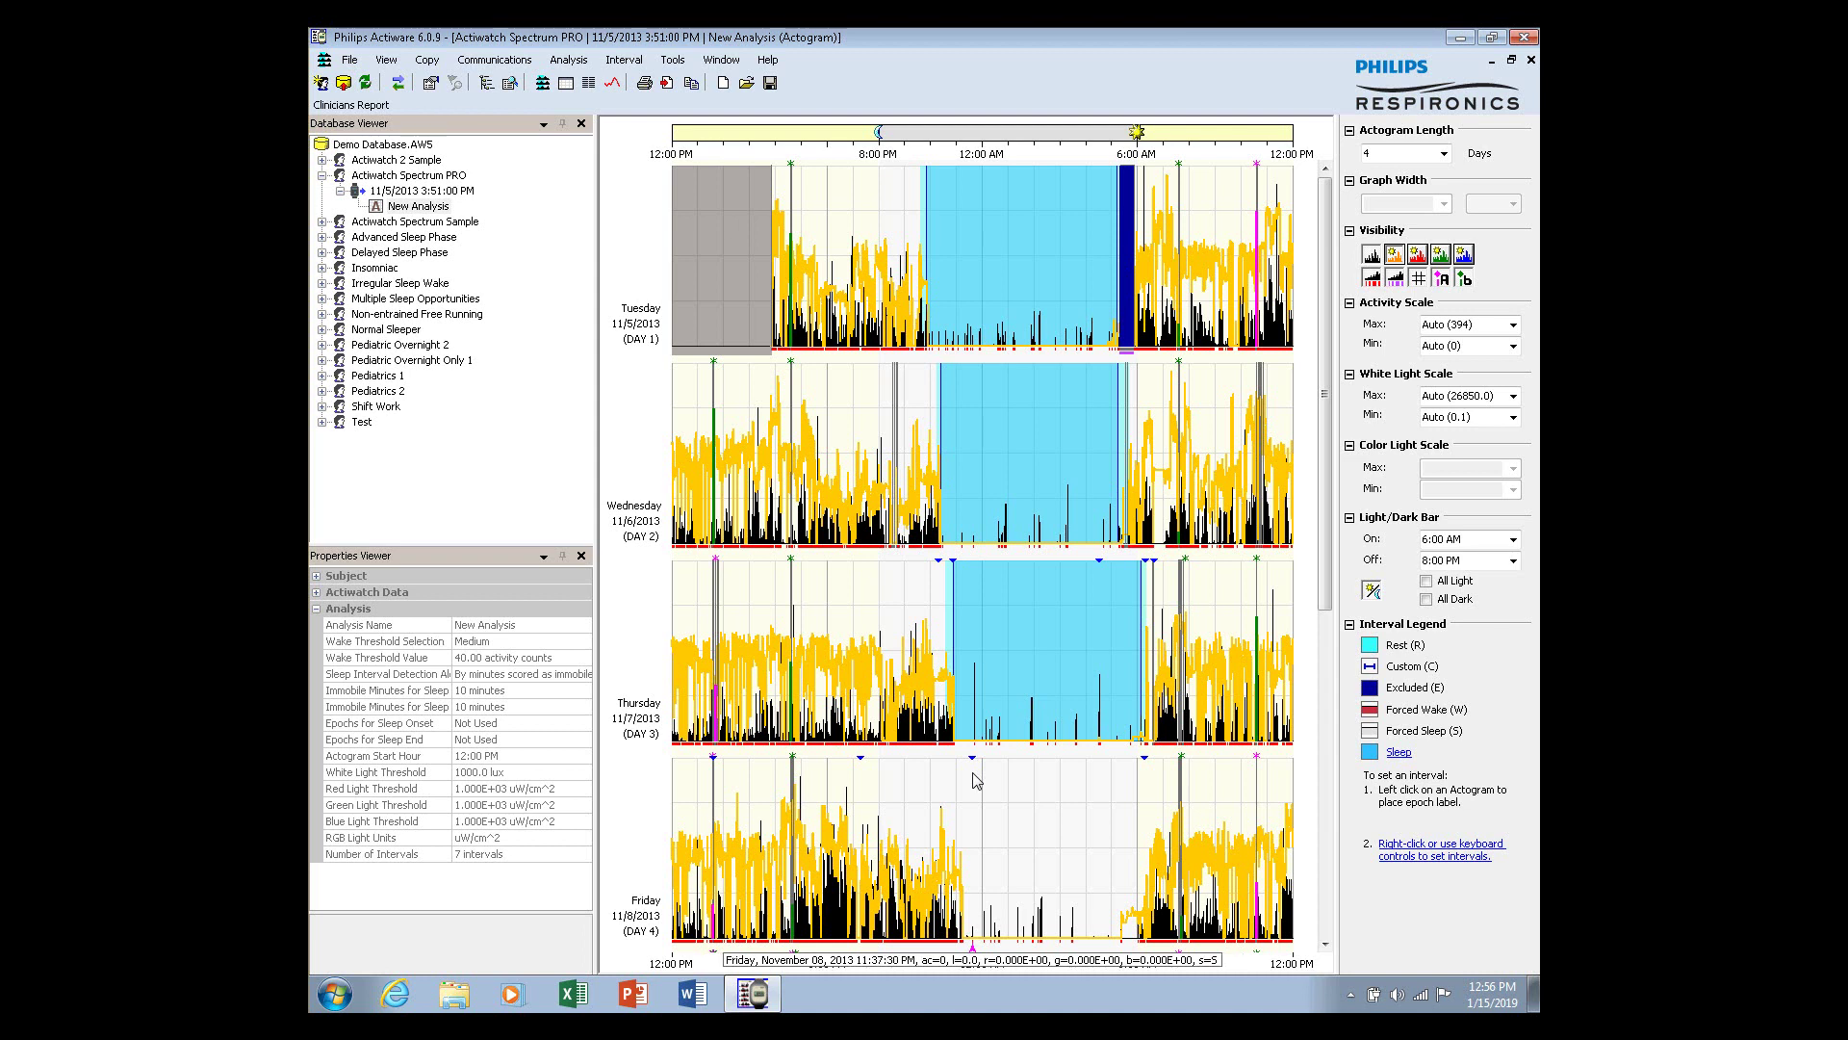
pyautogui.press('Right')
pyautogui.press('Right')
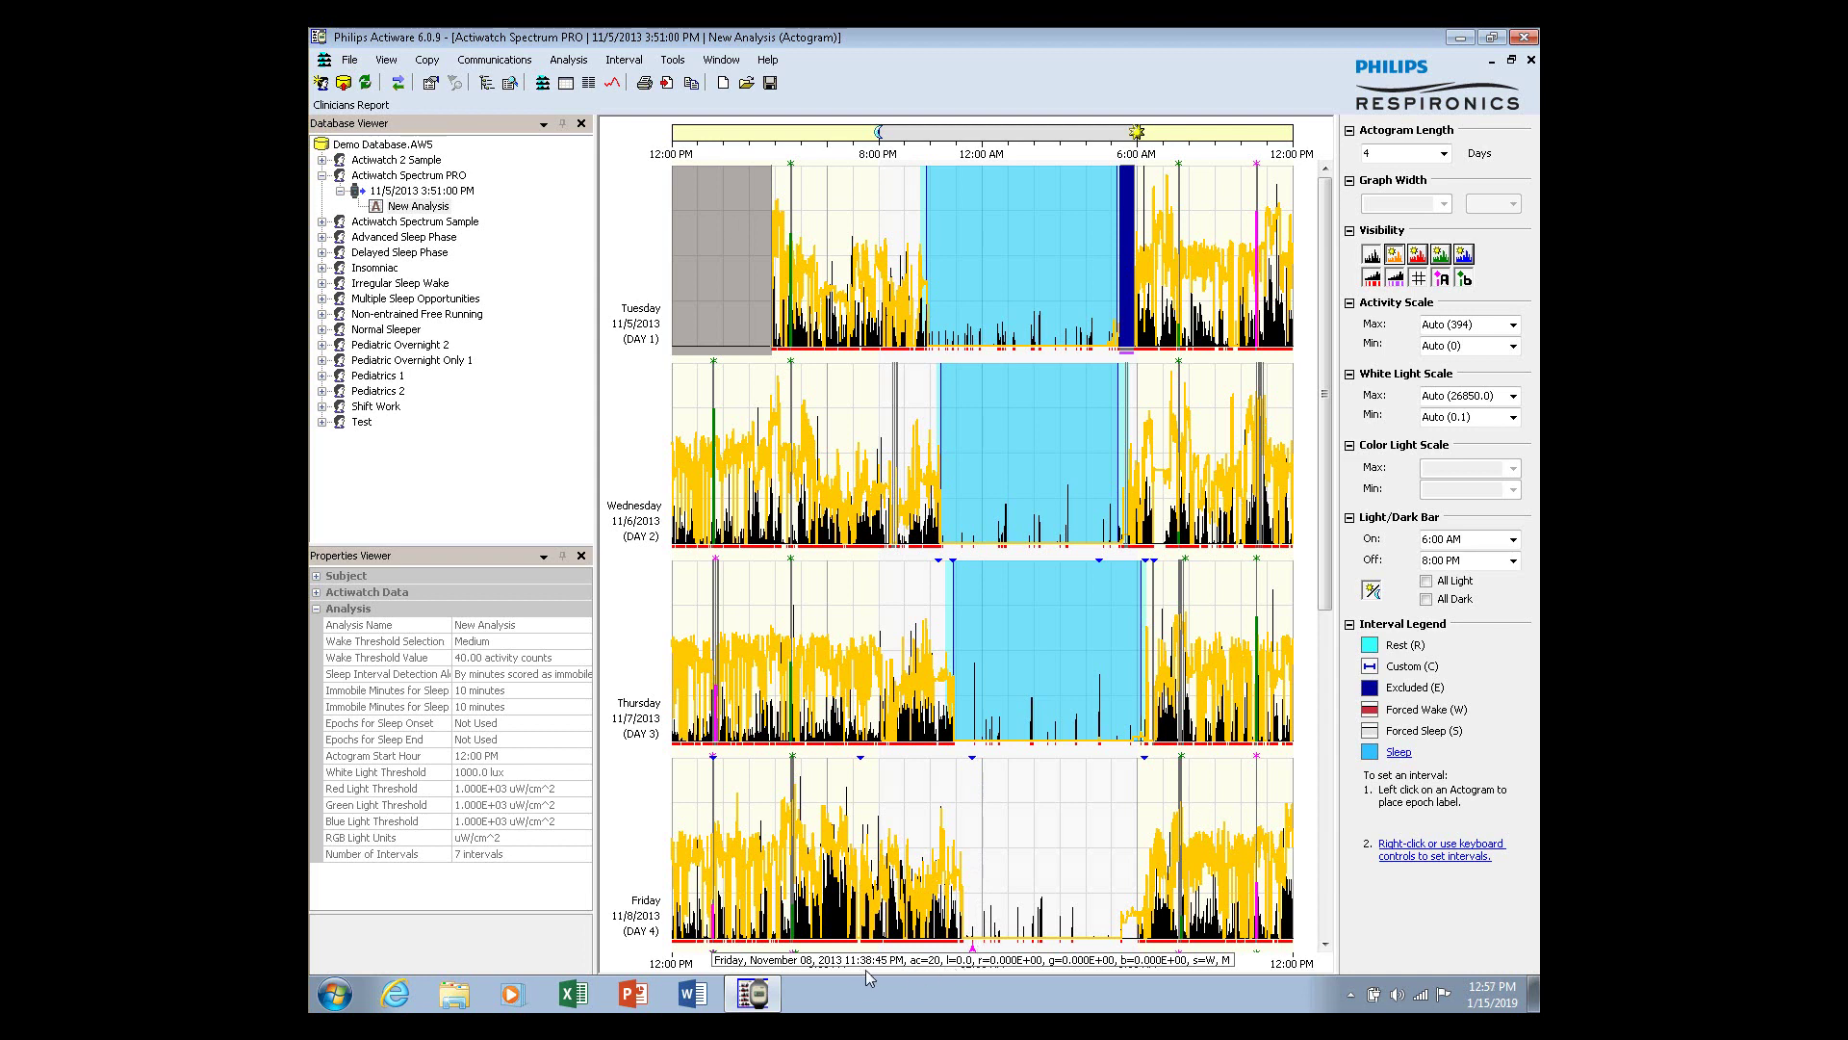
pyautogui.press('r')
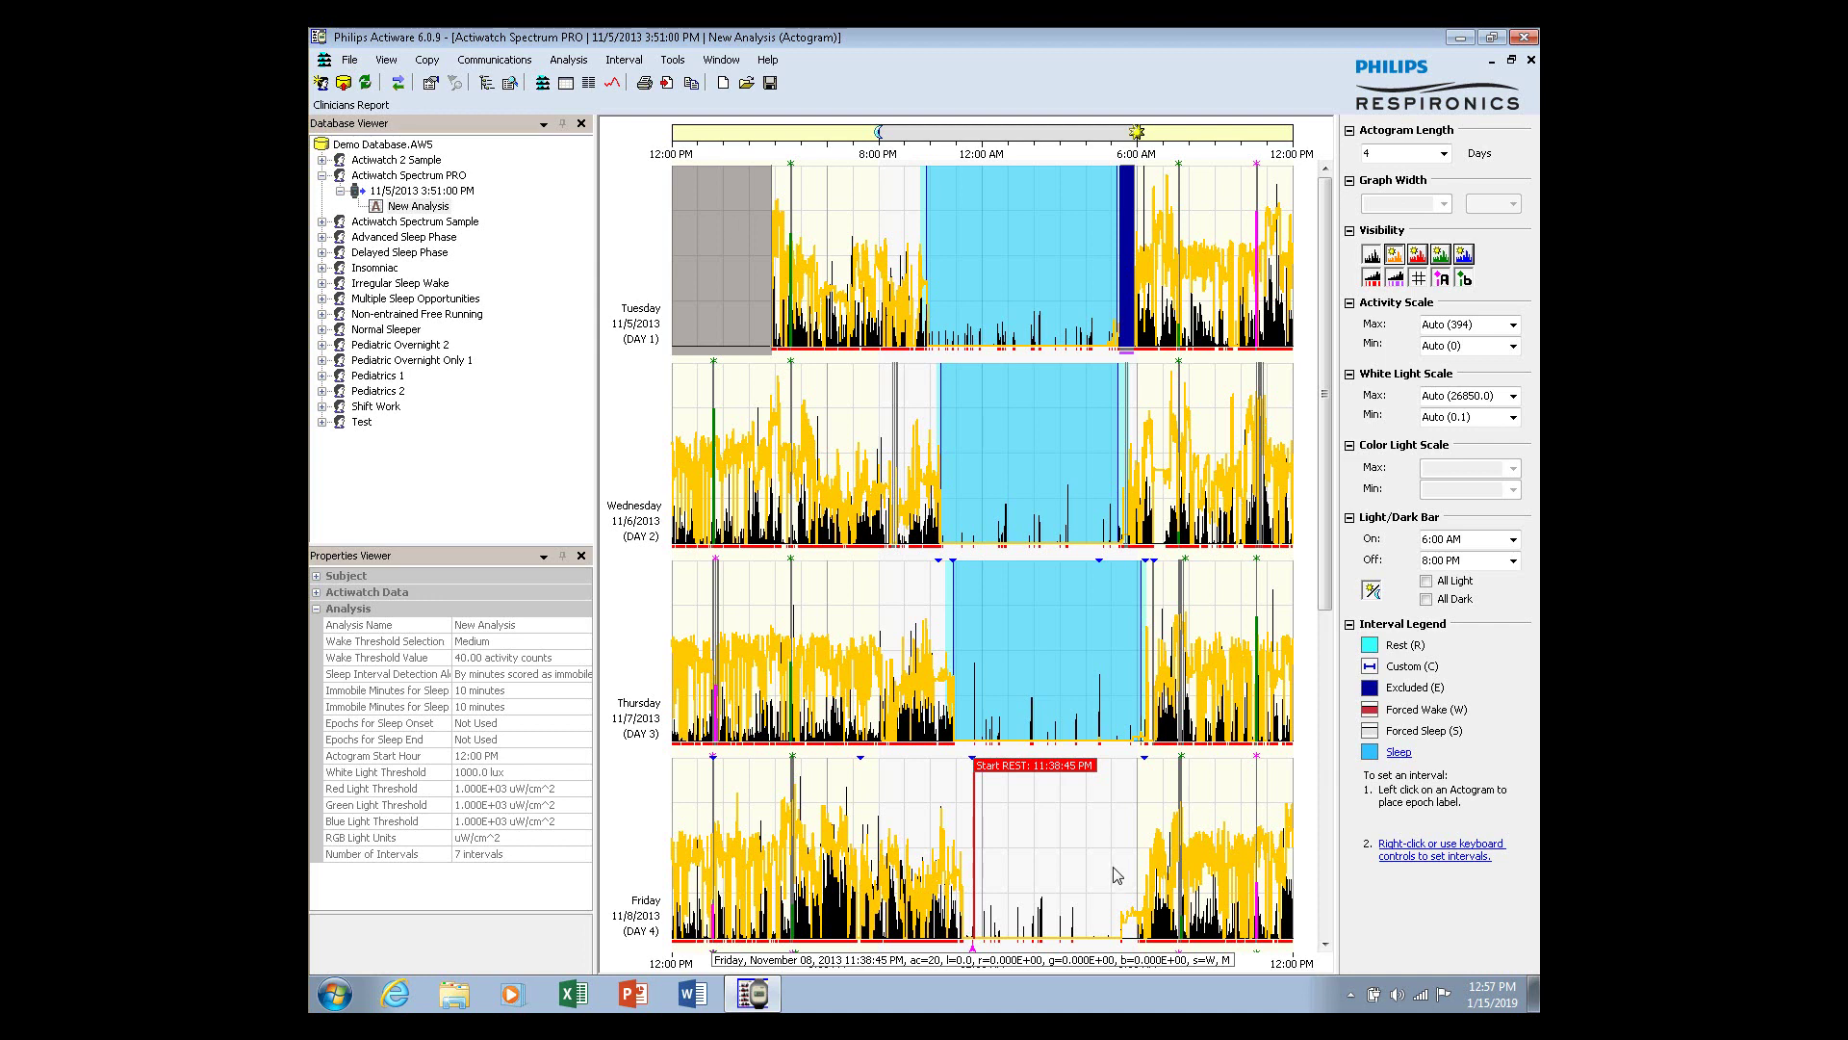
pyautogui.click(1145, 765)
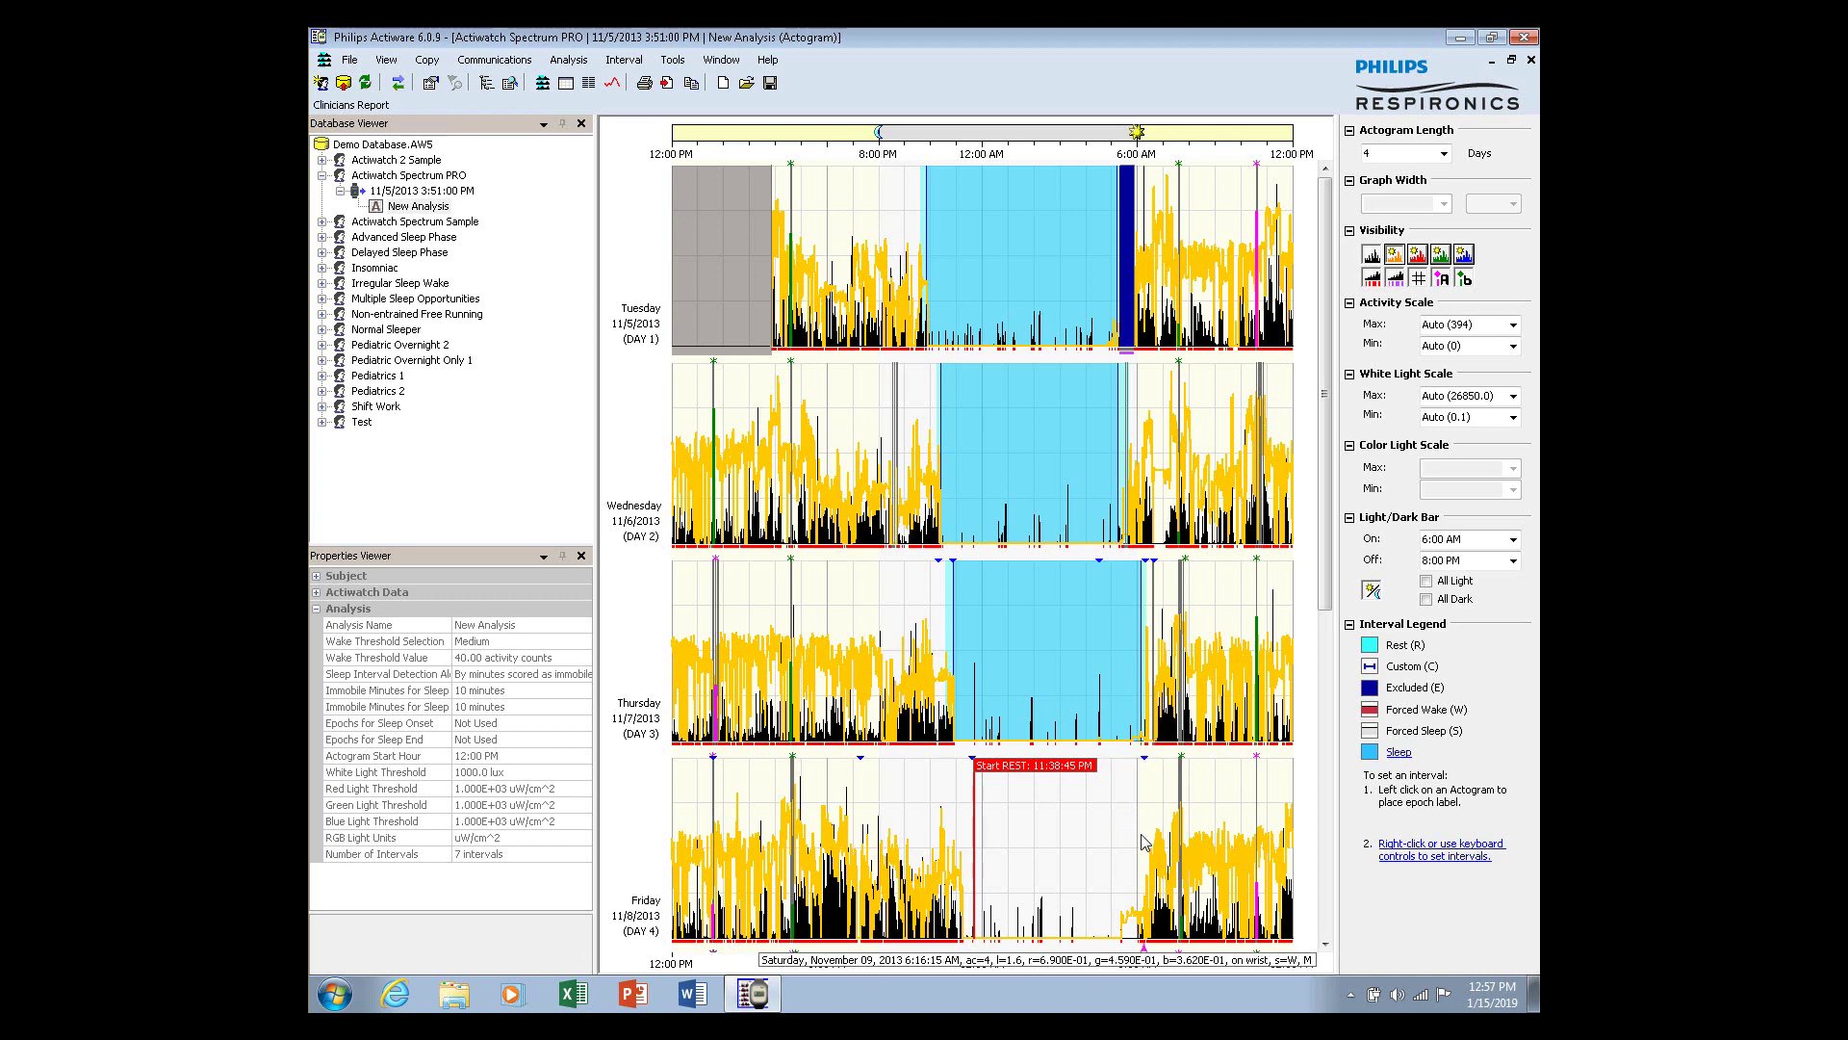
pyautogui.press('Left')
pyautogui.press('Left')
pyautogui.press('Left')
pyautogui.press('Left')
pyautogui.press('Left')
pyautogui.press('Left')
pyautogui.press('Left')
pyautogui.press('Left')
pyautogui.press('Left')
pyautogui.press('Left')
pyautogui.press('Left')
pyautogui.press('Left')
pyautogui.press('Left')
pyautogui.press('Left')
pyautogui.press('Left')
pyautogui.press('Left')
pyautogui.press('Left')
pyautogui.press('Left')
pyautogui.press('Left')
pyautogui.press('Left')
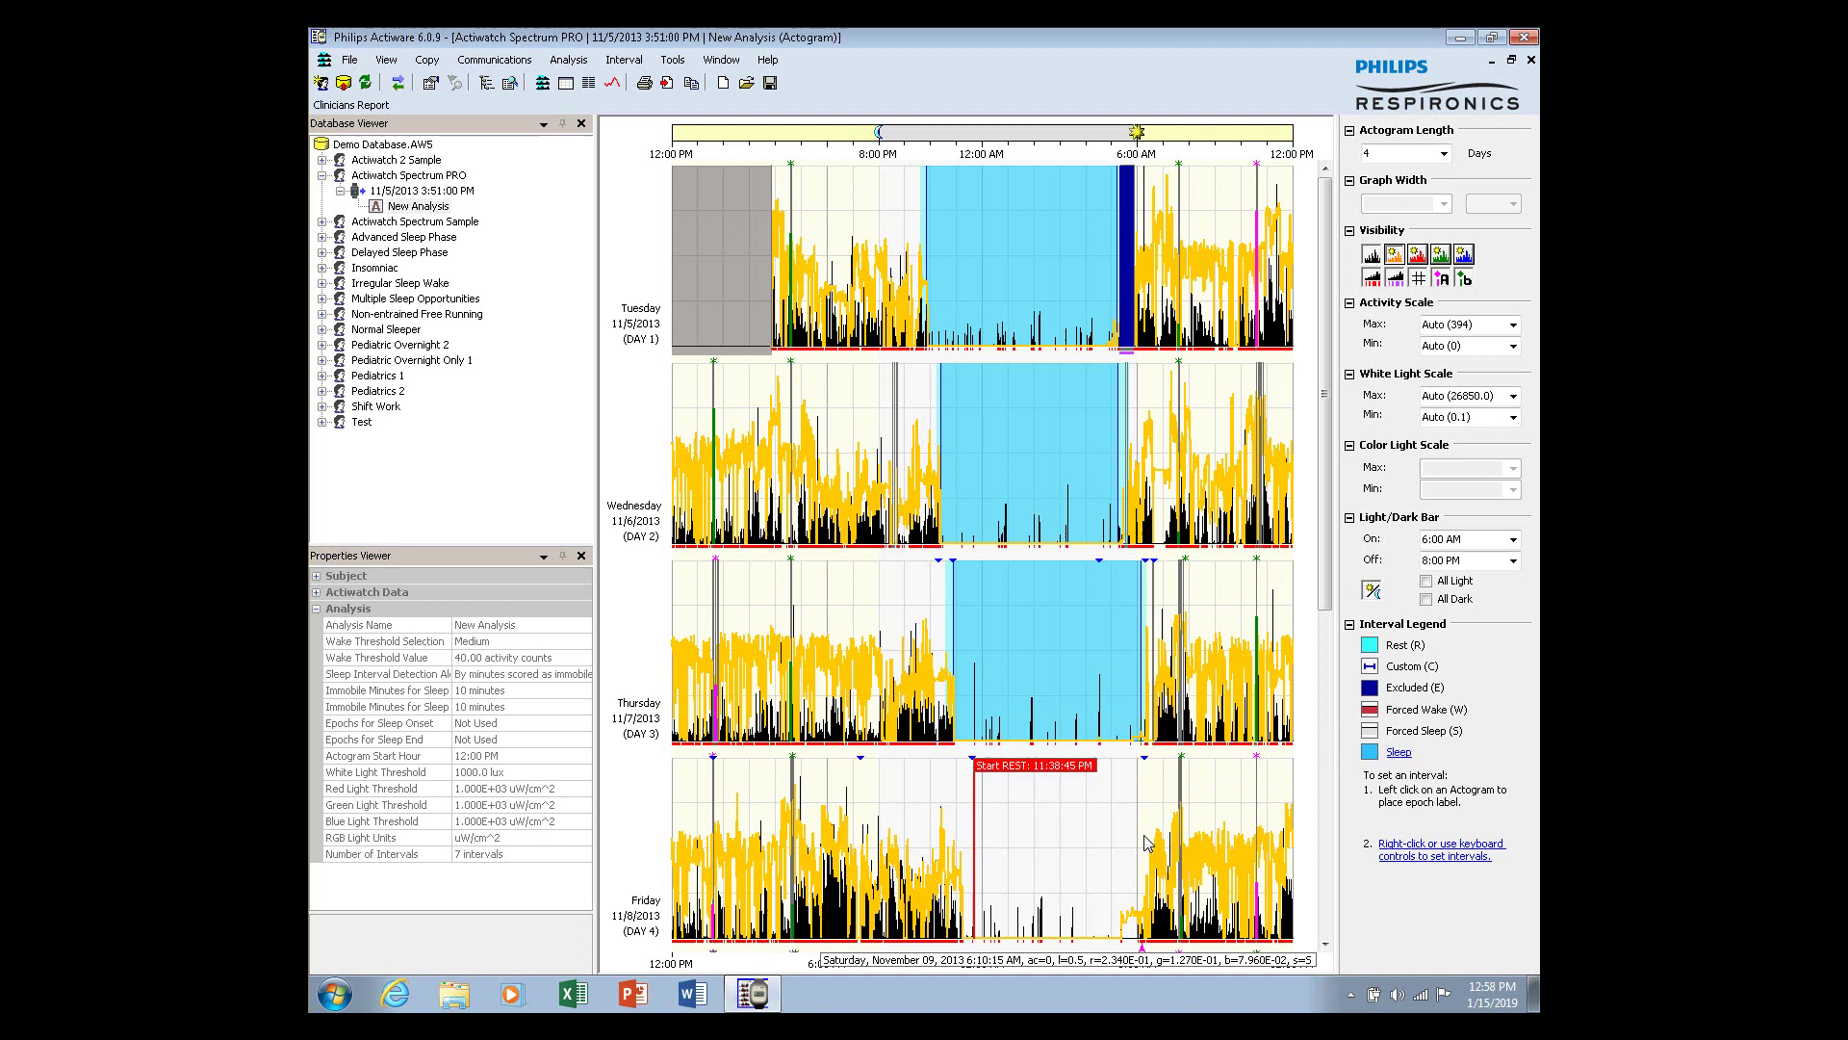
# Mark 6:16:15 AM as rest end, completing Friday's 11:38:45 PM rest interval
pyautogui.press('Right')
pyautogui.press('Right')
pyautogui.press('Right')
pyautogui.press('Right')
pyautogui.press('Right')
pyautogui.press('Right')
pyautogui.press('Right')
pyautogui.press('Right')
pyautogui.press('Right')
pyautogui.press('Right')
pyautogui.press('Right')
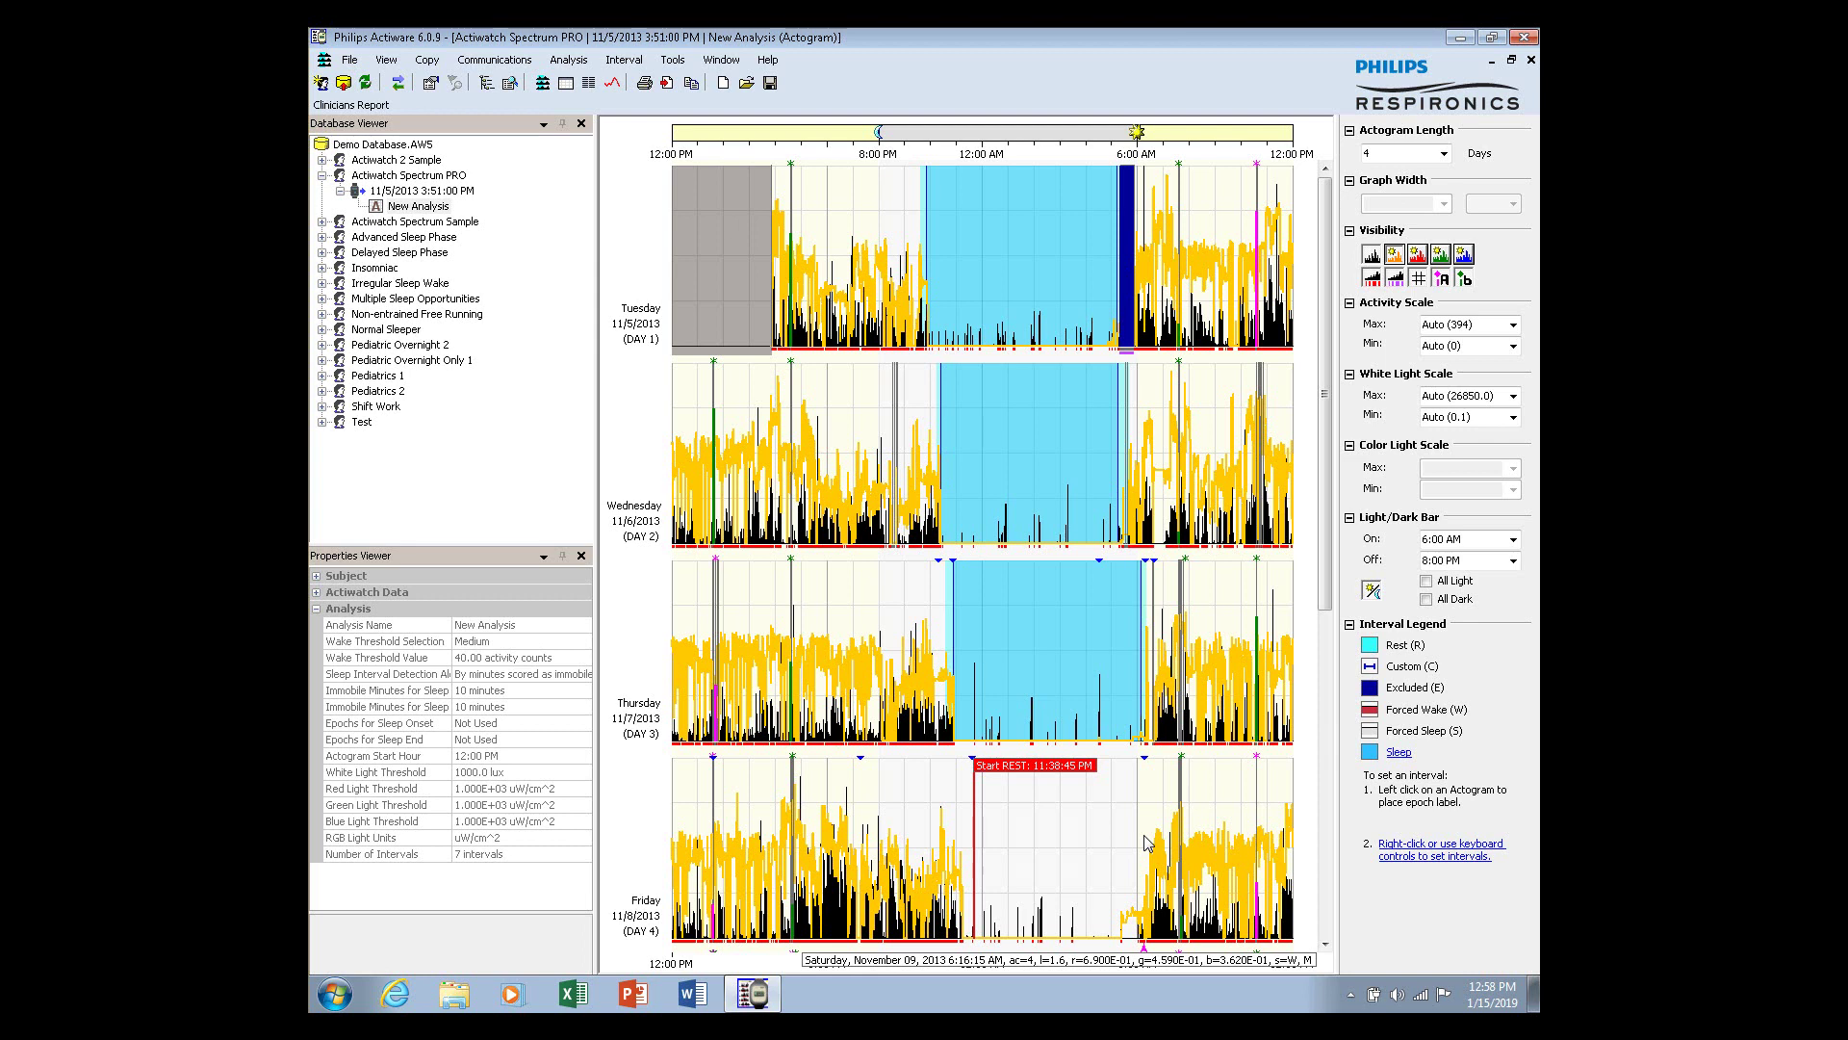
pyautogui.press('e')
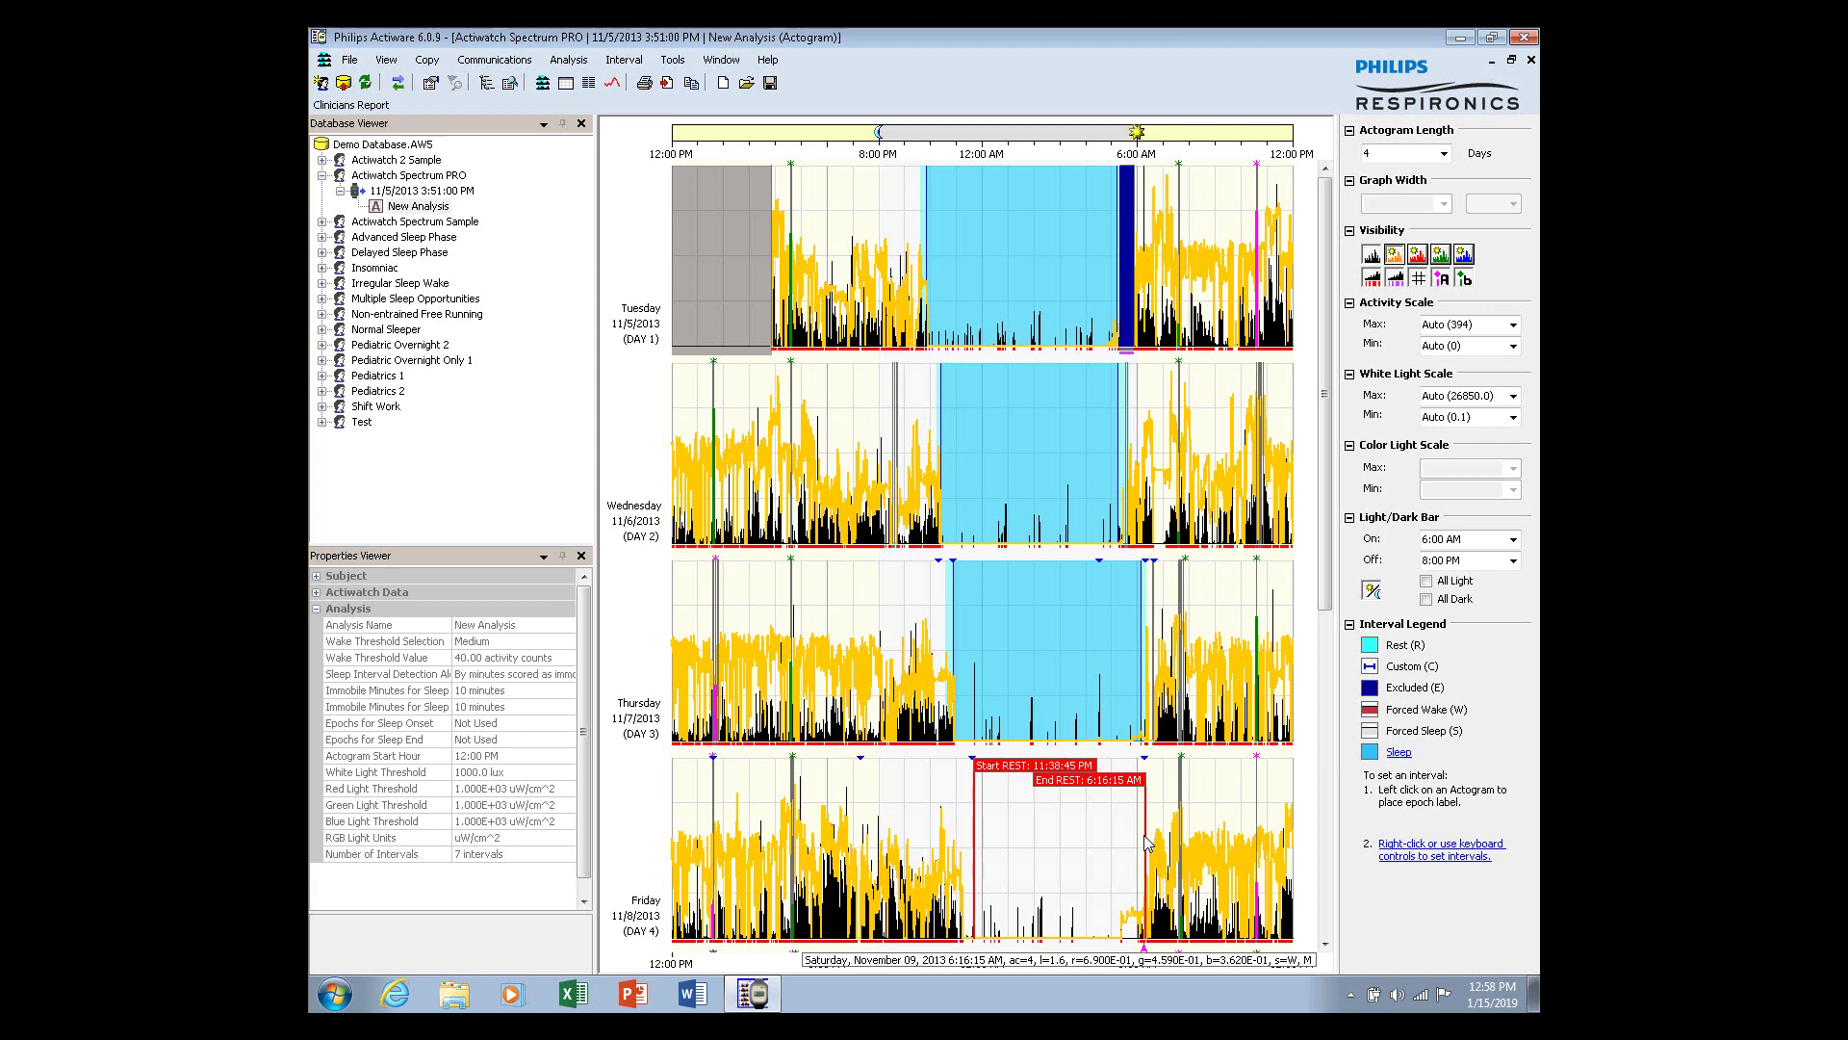
pyautogui.click(1145, 838)
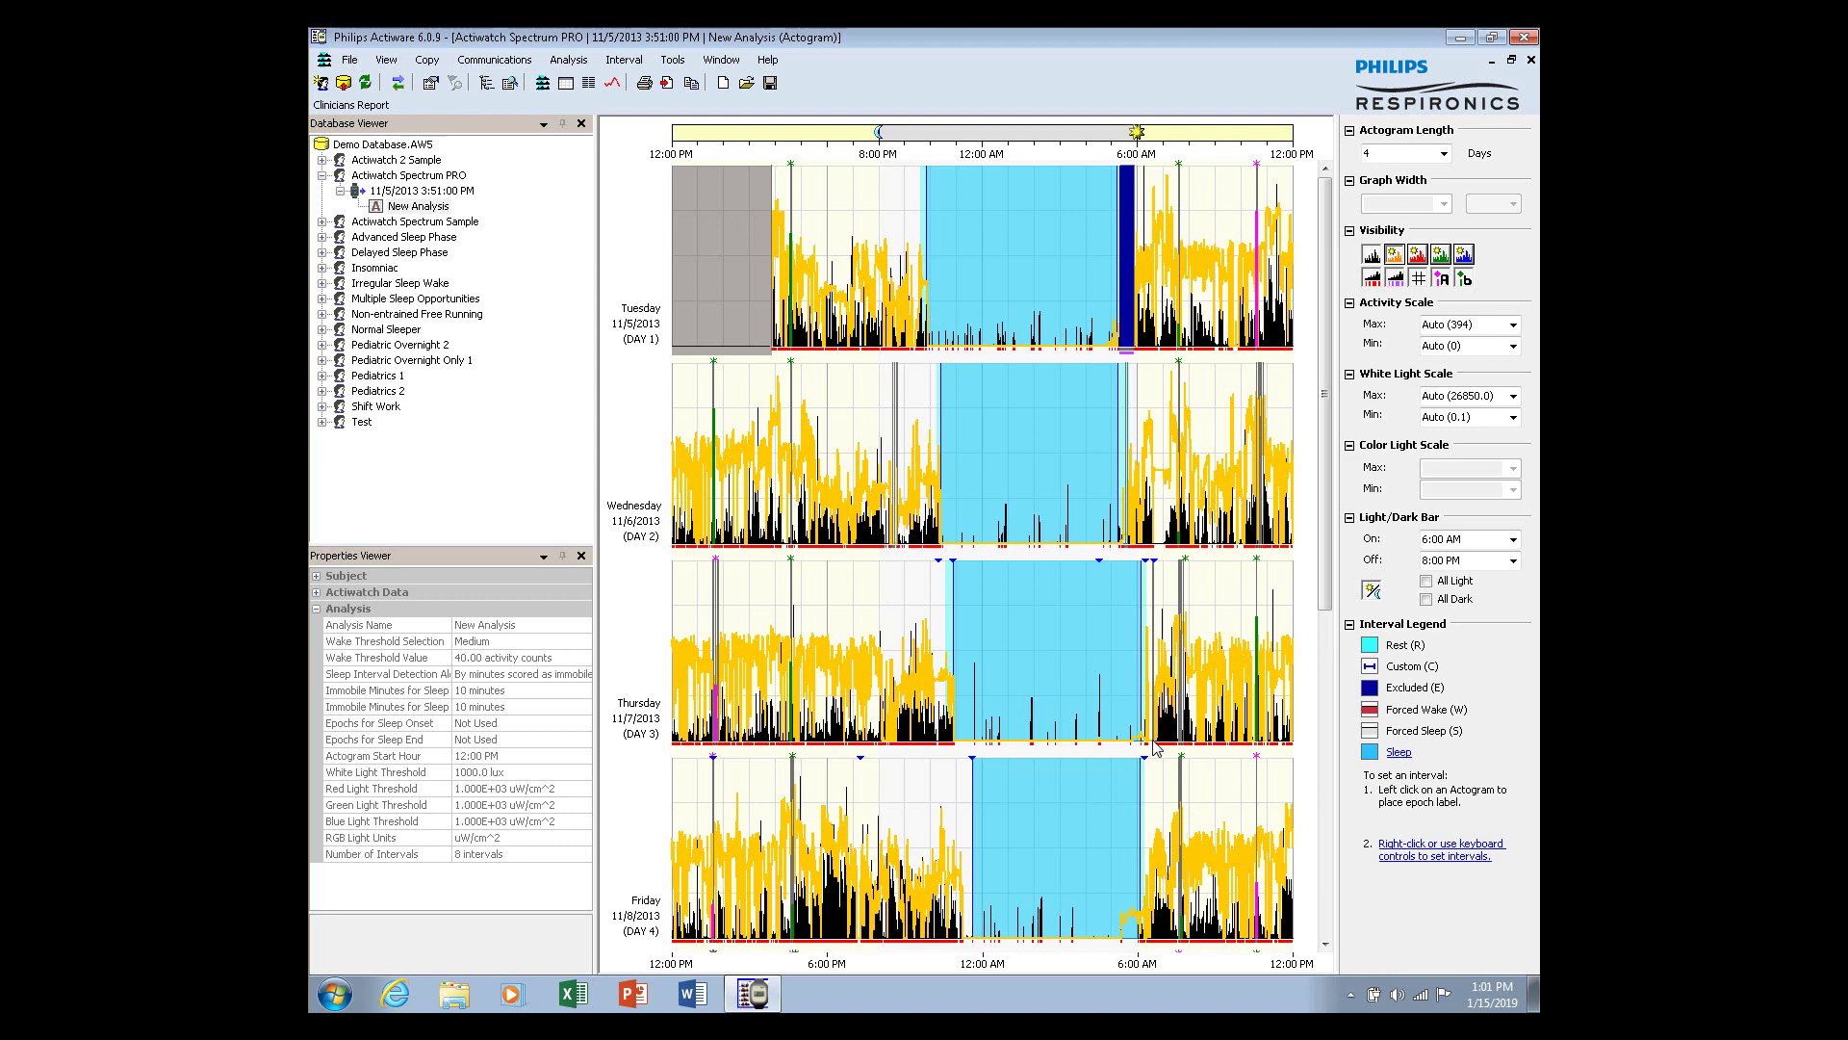
# Mark Thursday 1:13:45 PM to 7:31 PM as an excluded interval, bringing the total to 9
pyautogui.click(704, 656)
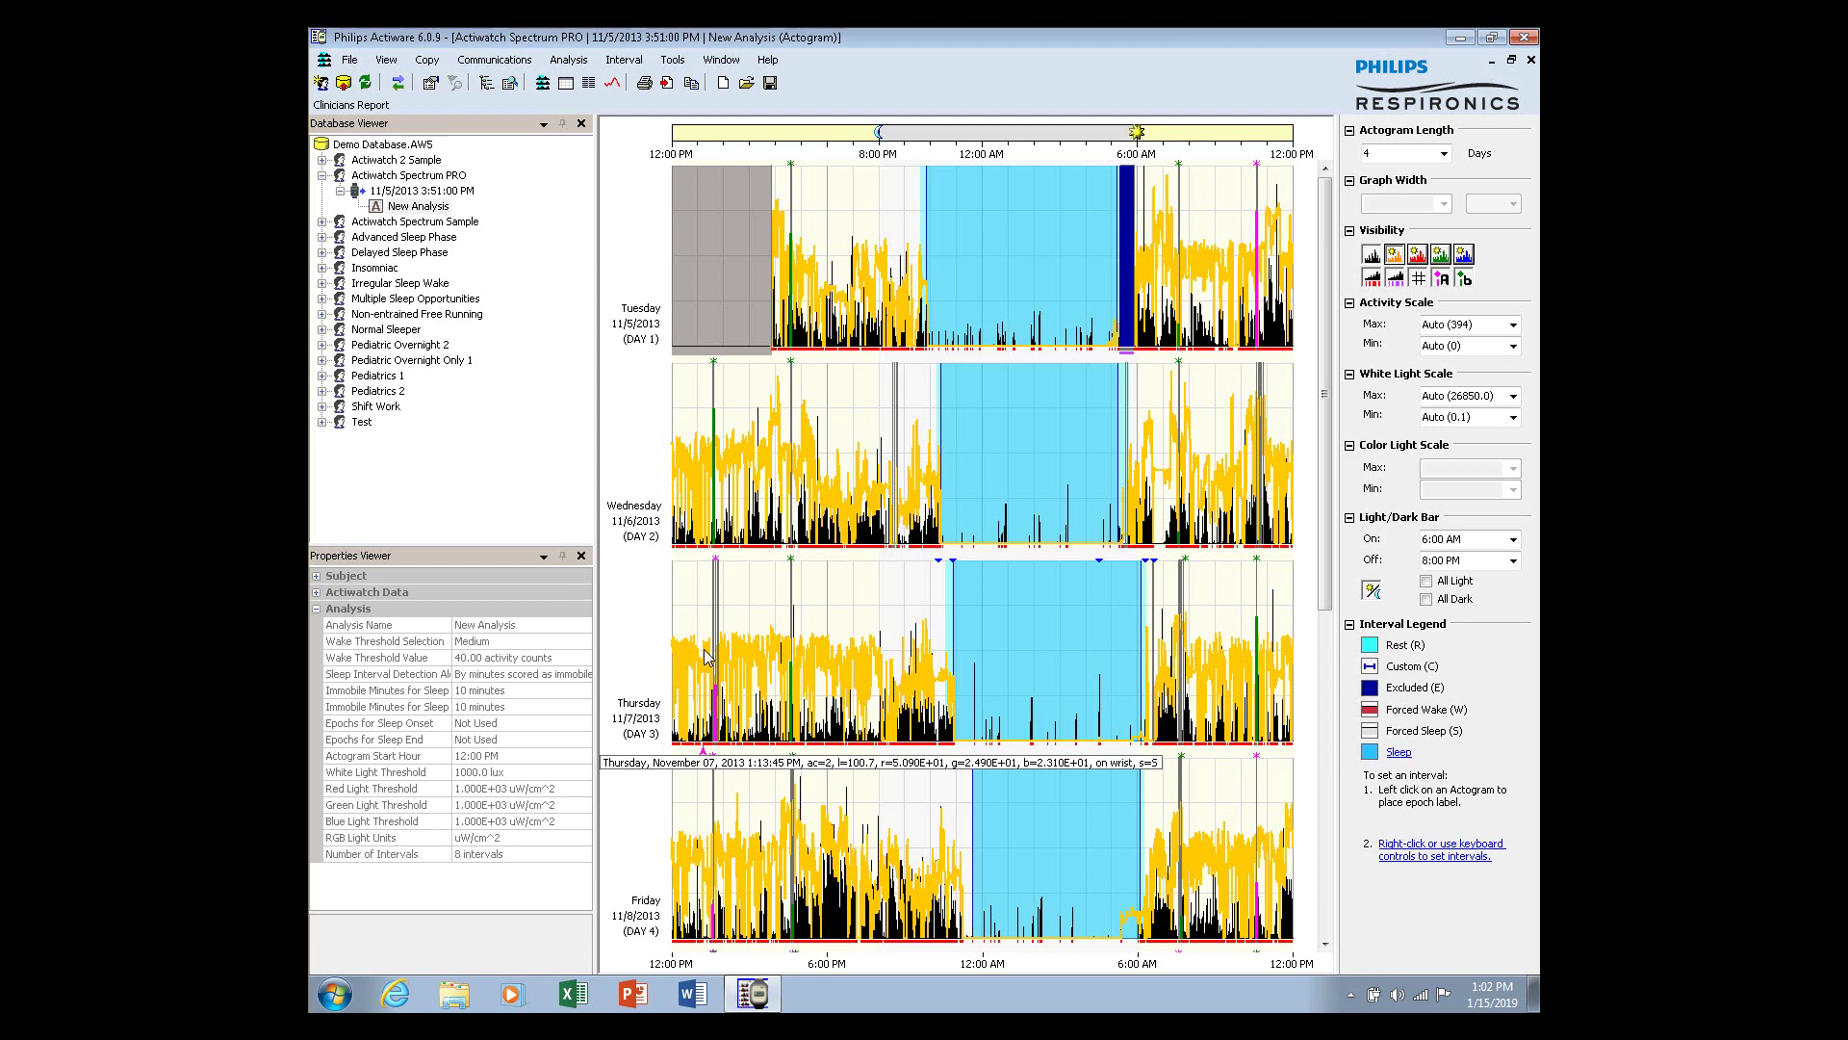
pyautogui.press('e')
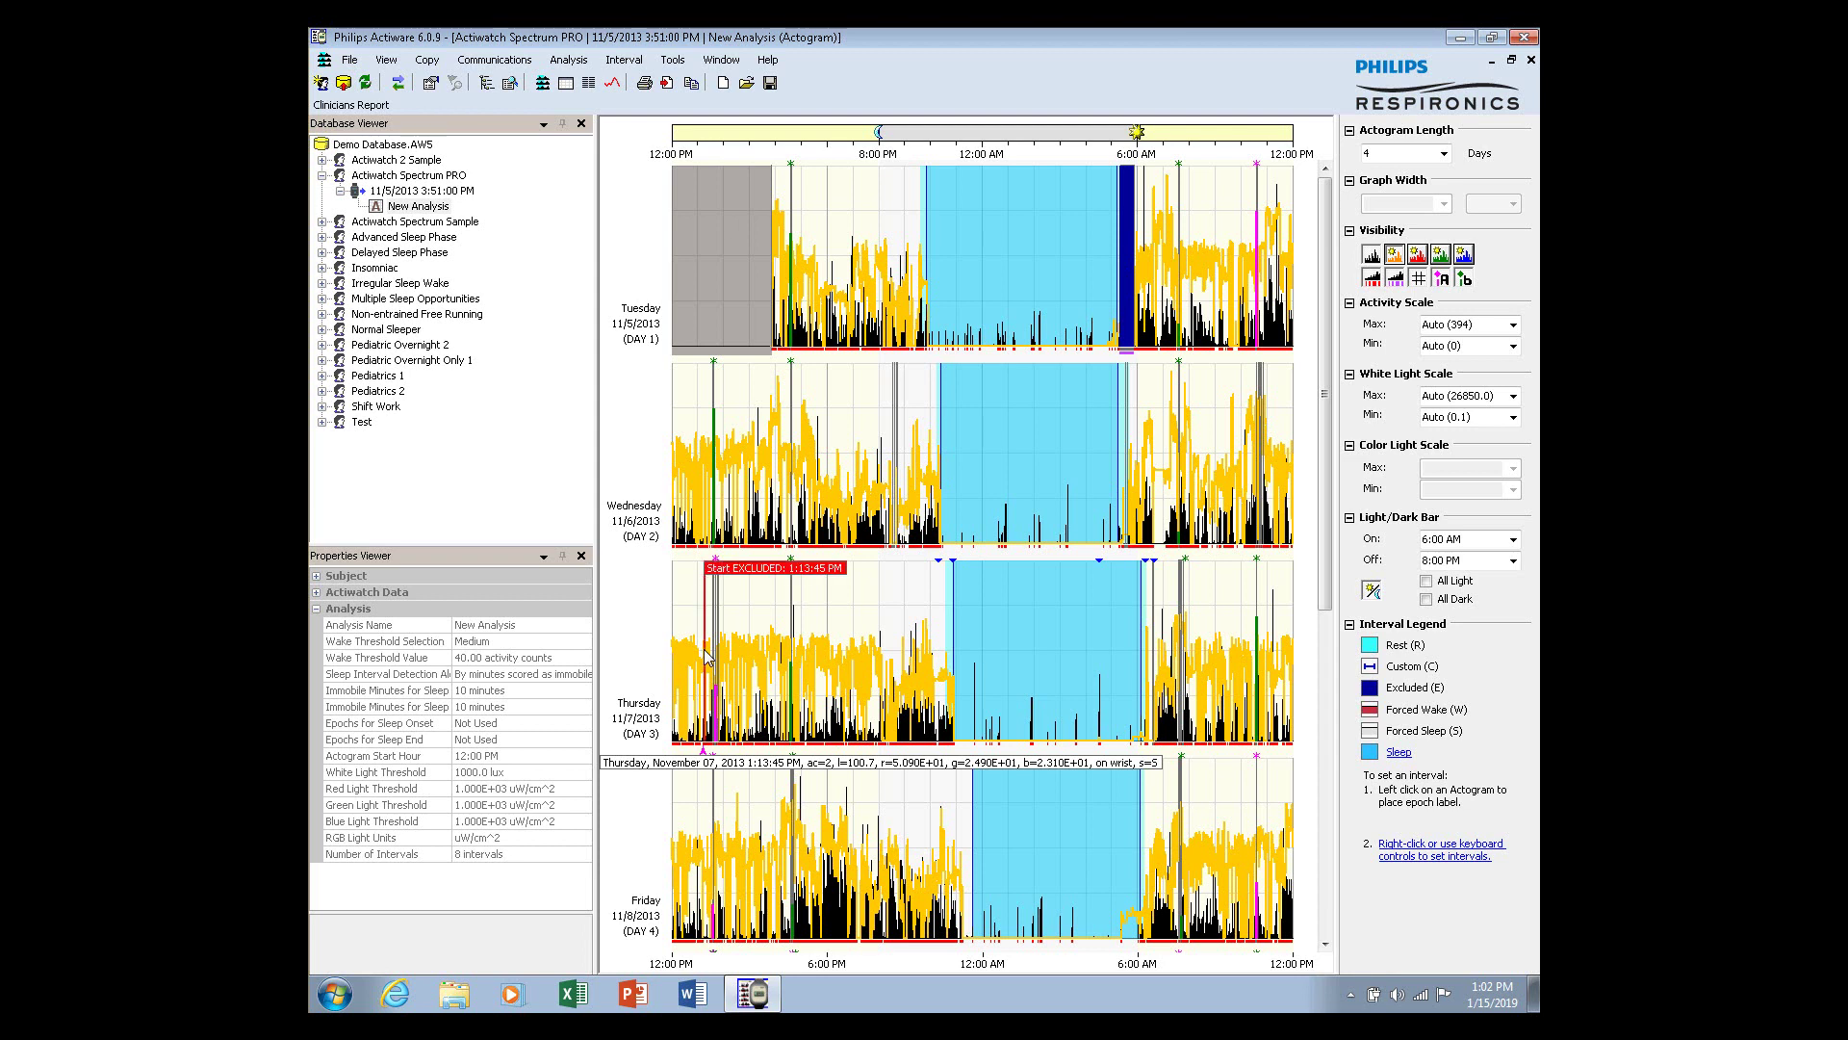
pyautogui.click(867, 650)
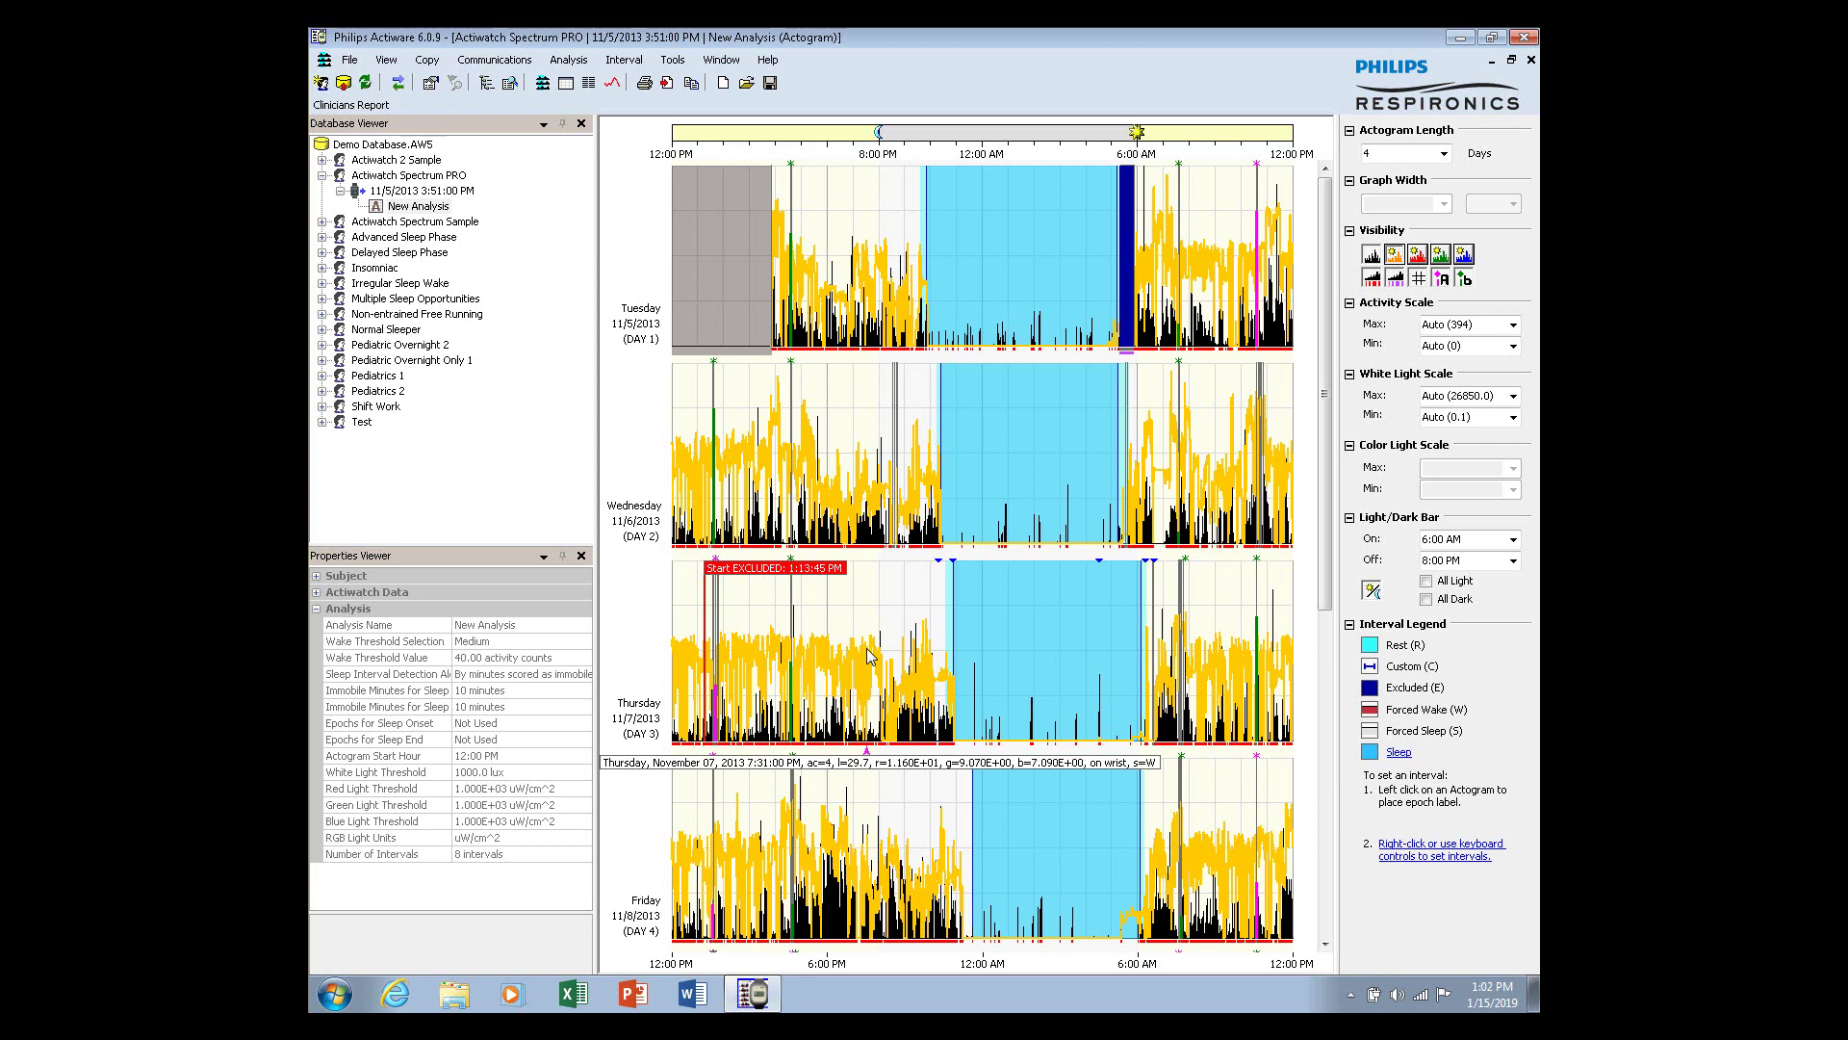
pyautogui.press('e')
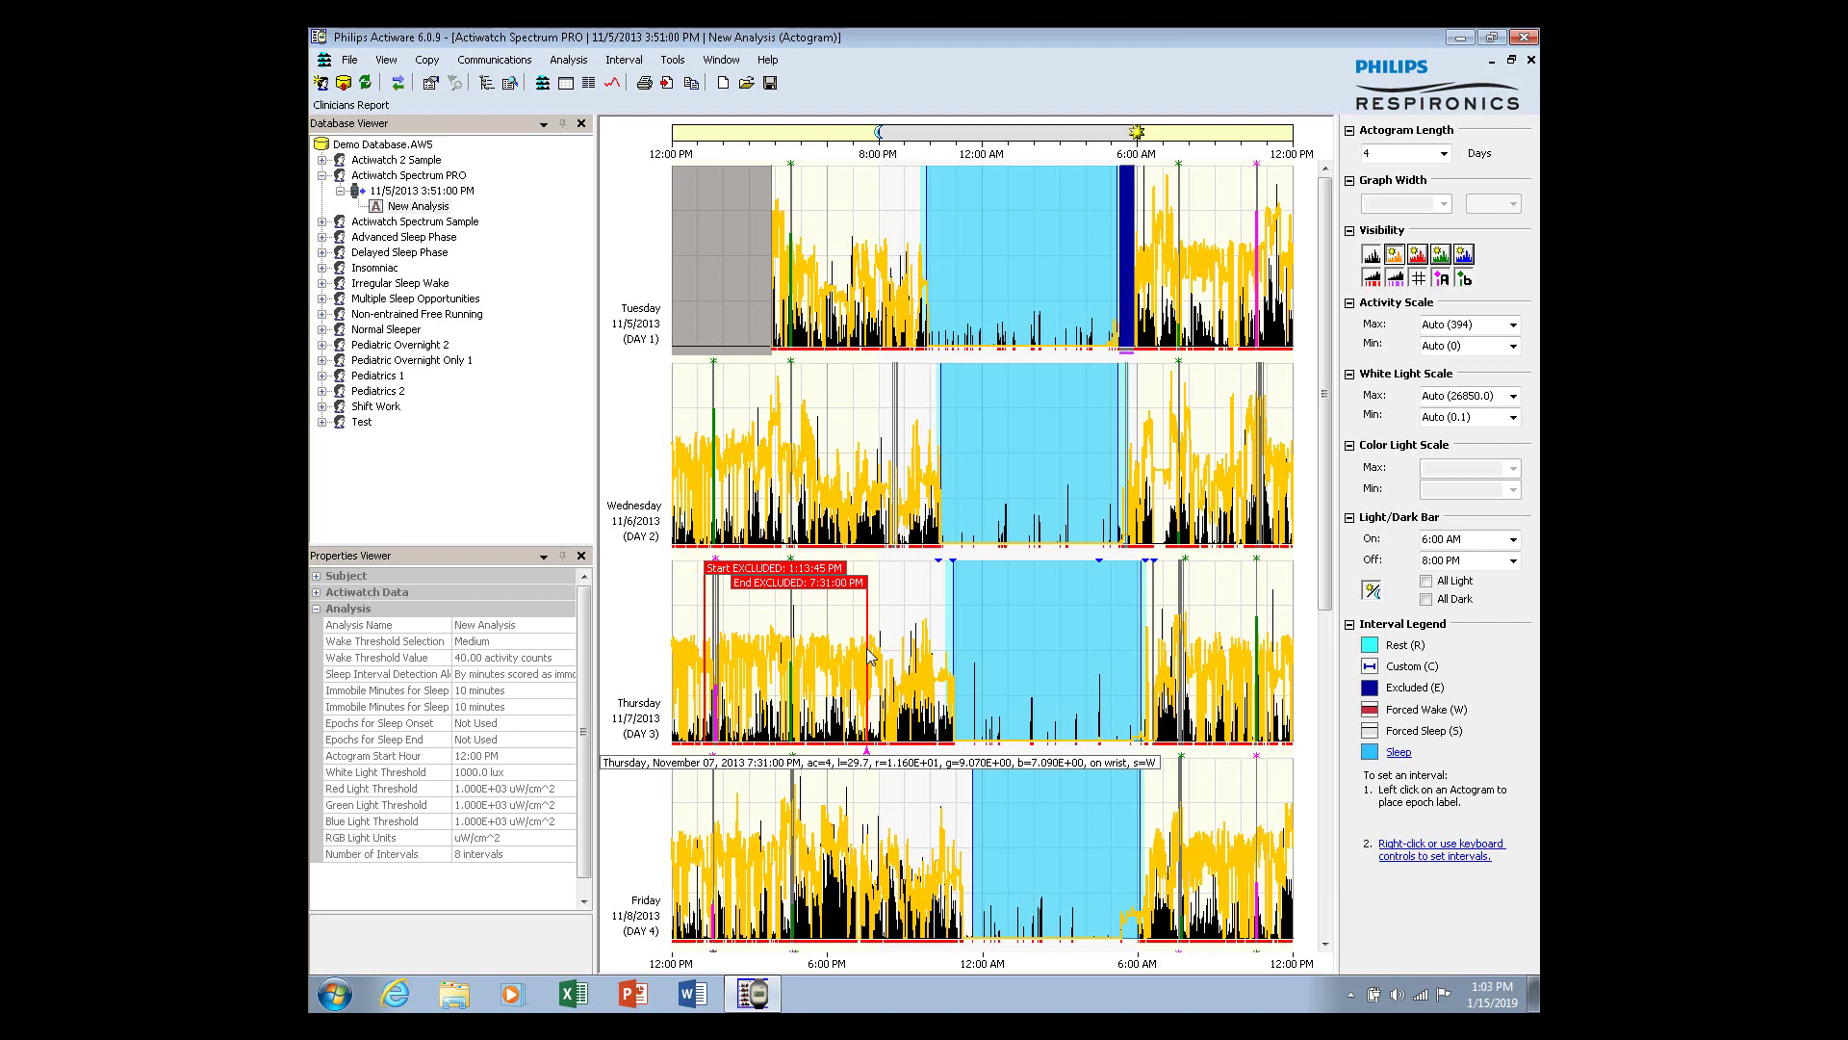
pyautogui.click(869, 656)
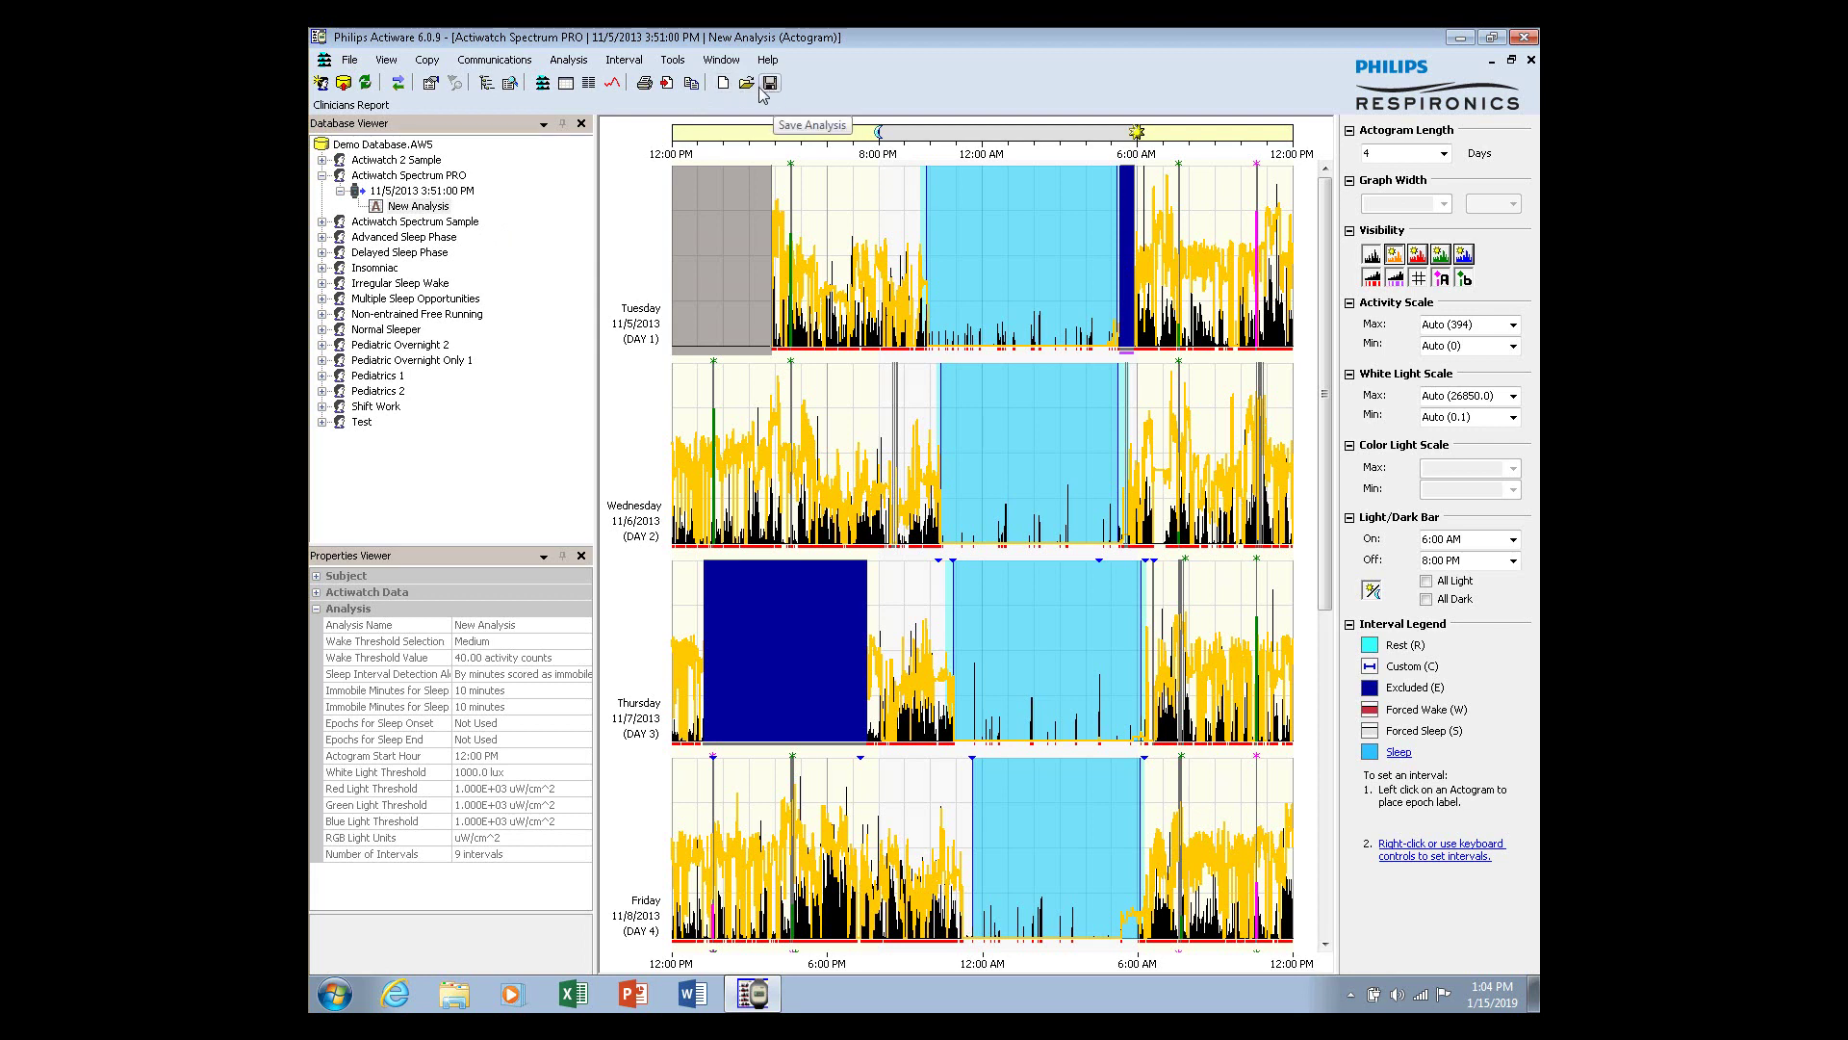
# Save the analysis under the name 'Scored Data' via Analysis > Save
pyautogui.click(567, 62)
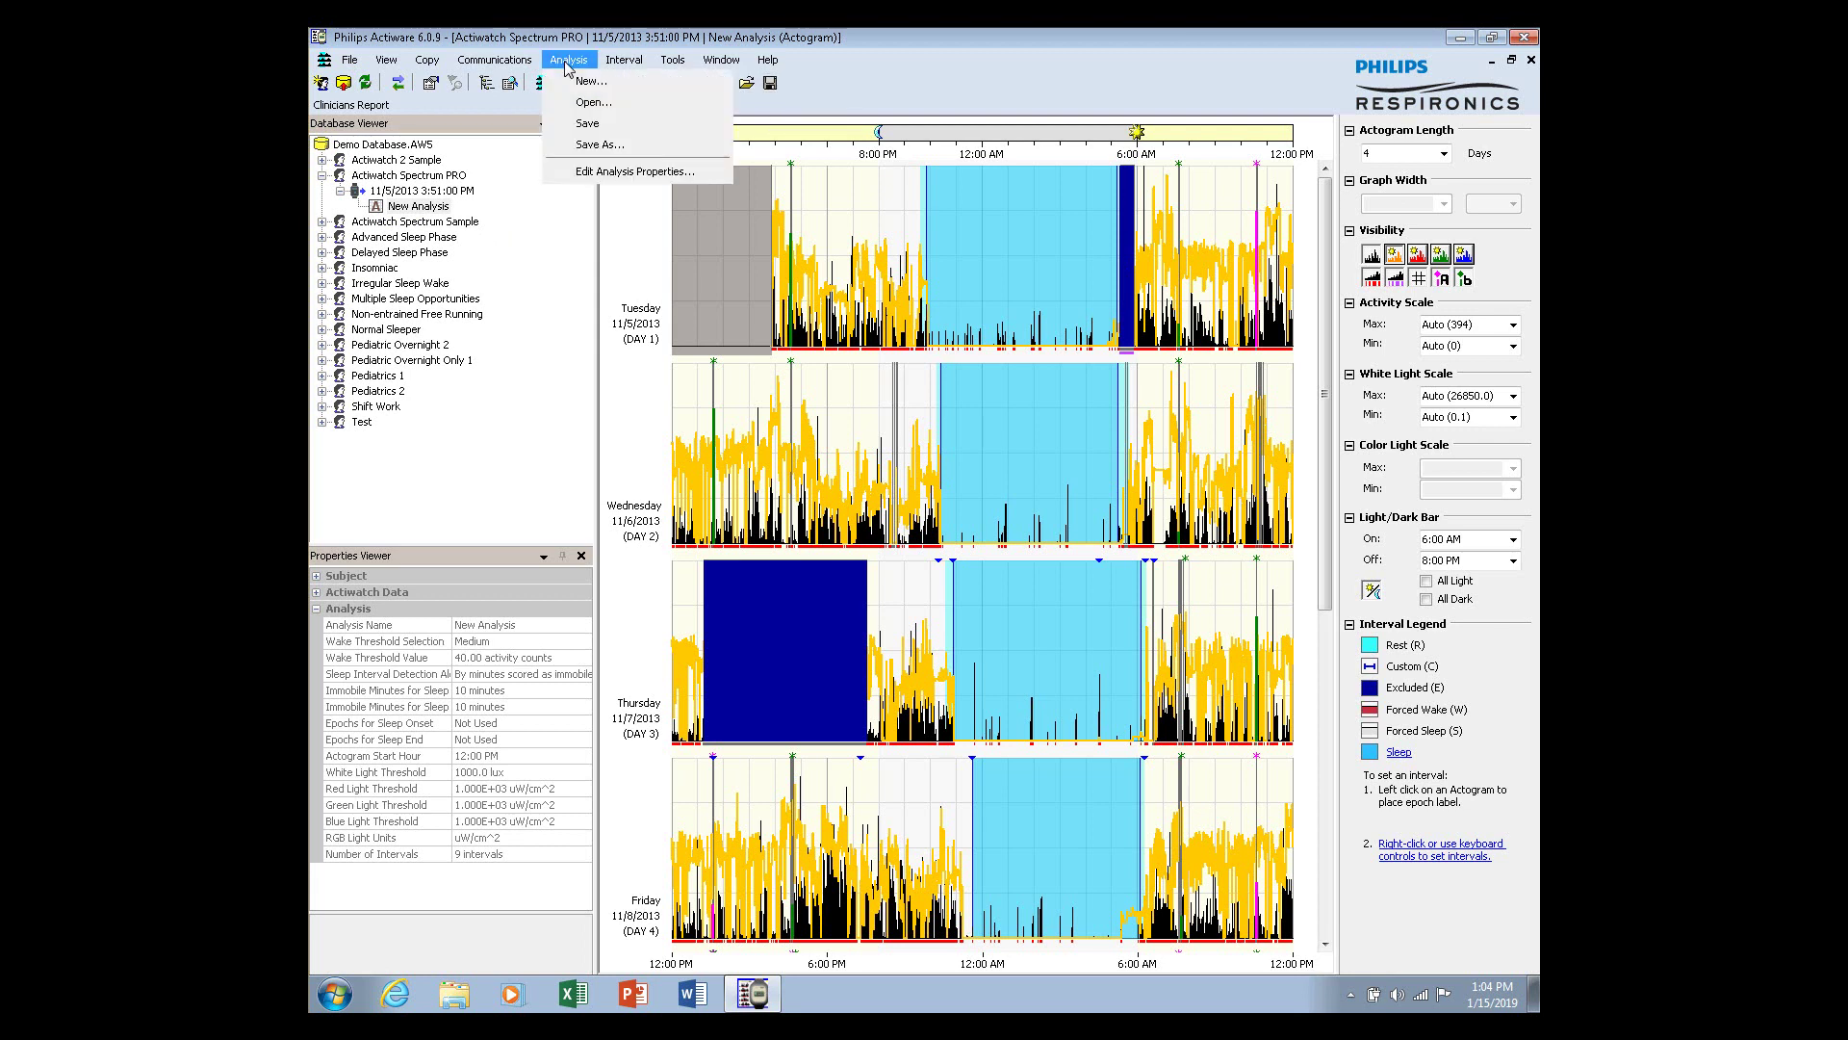
pyautogui.click(581, 135)
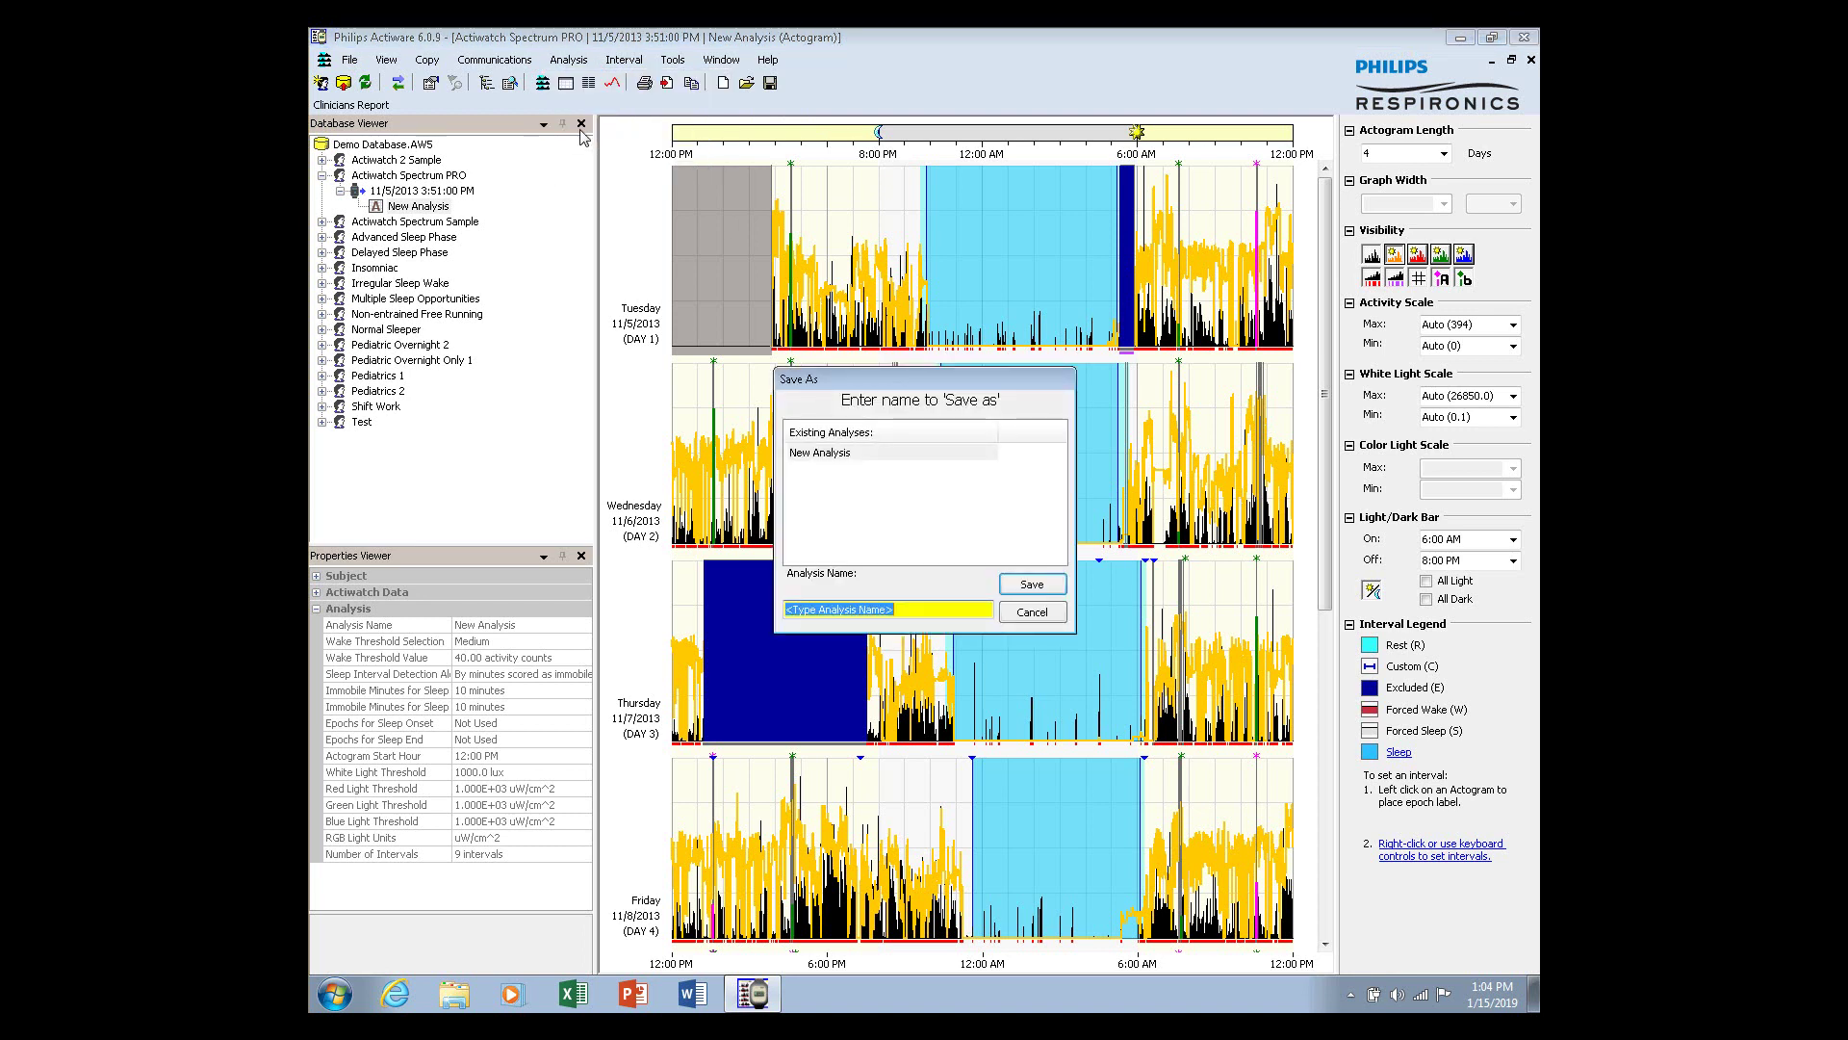
pyautogui.click(912, 612)
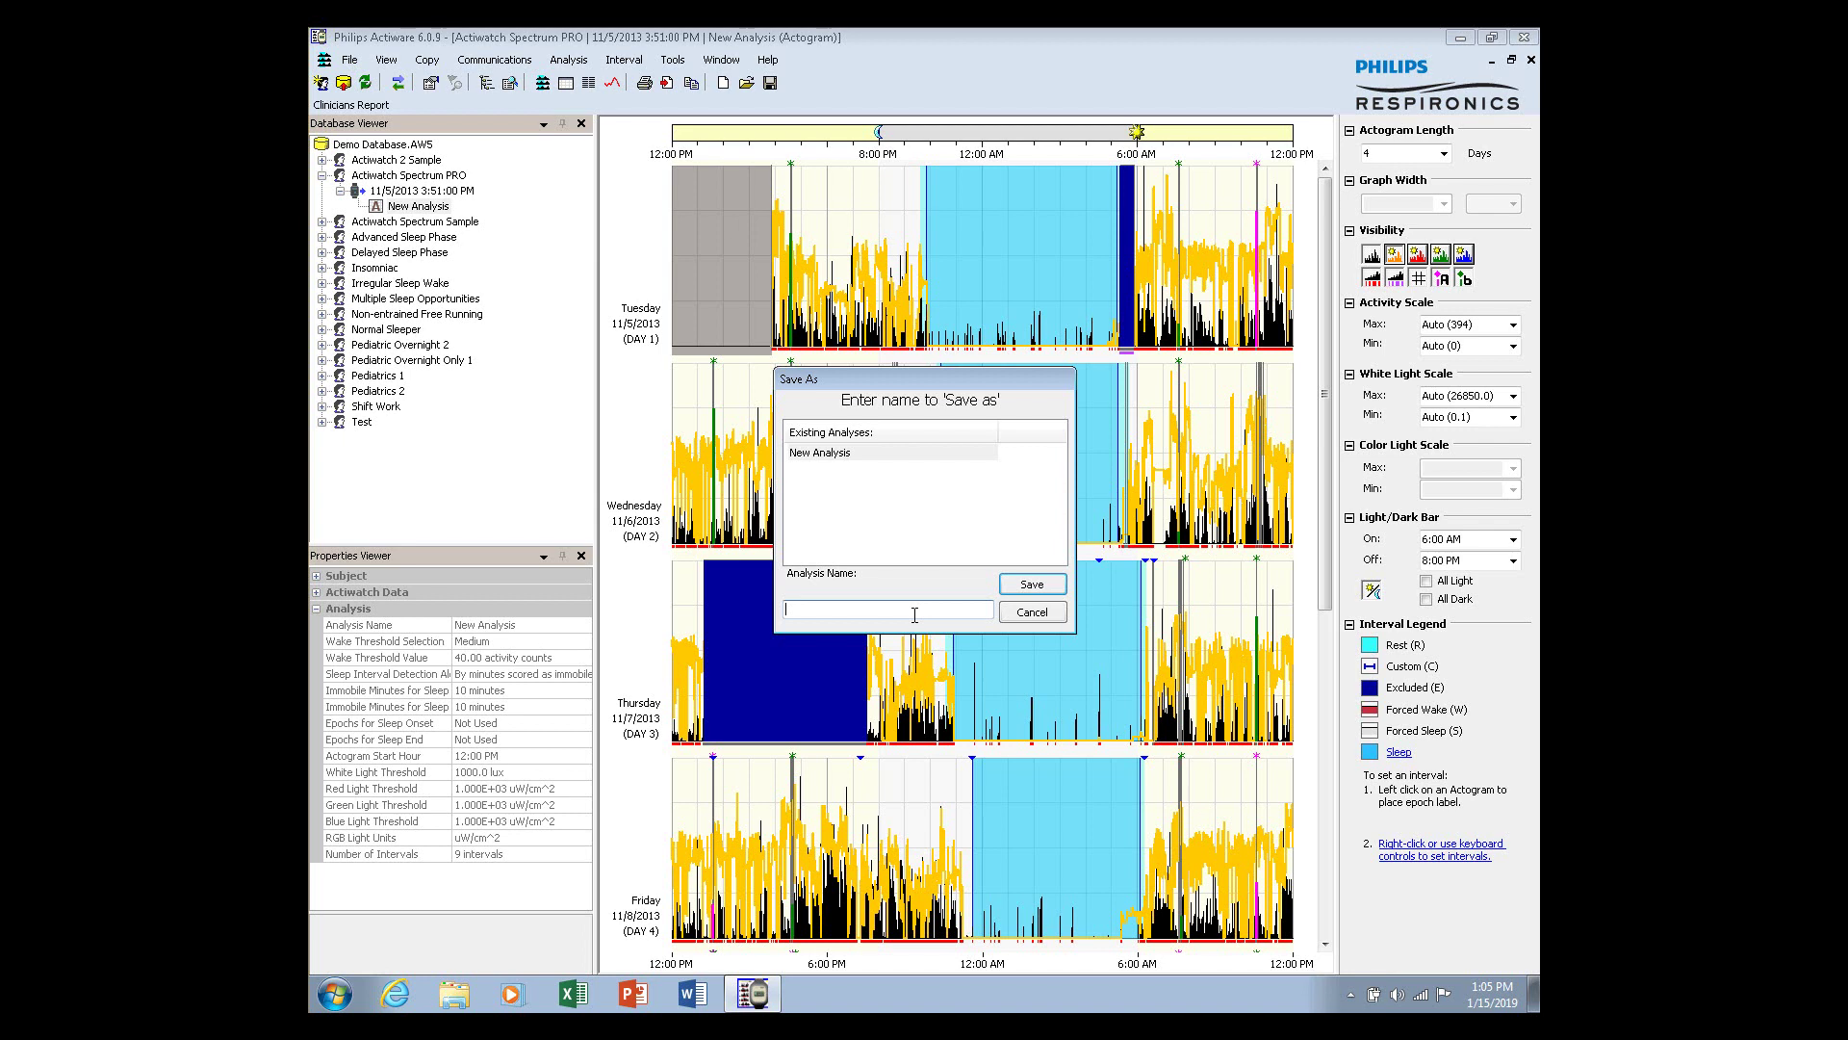
pyautogui.write('Scored Data')
pyautogui.click(1032, 585)
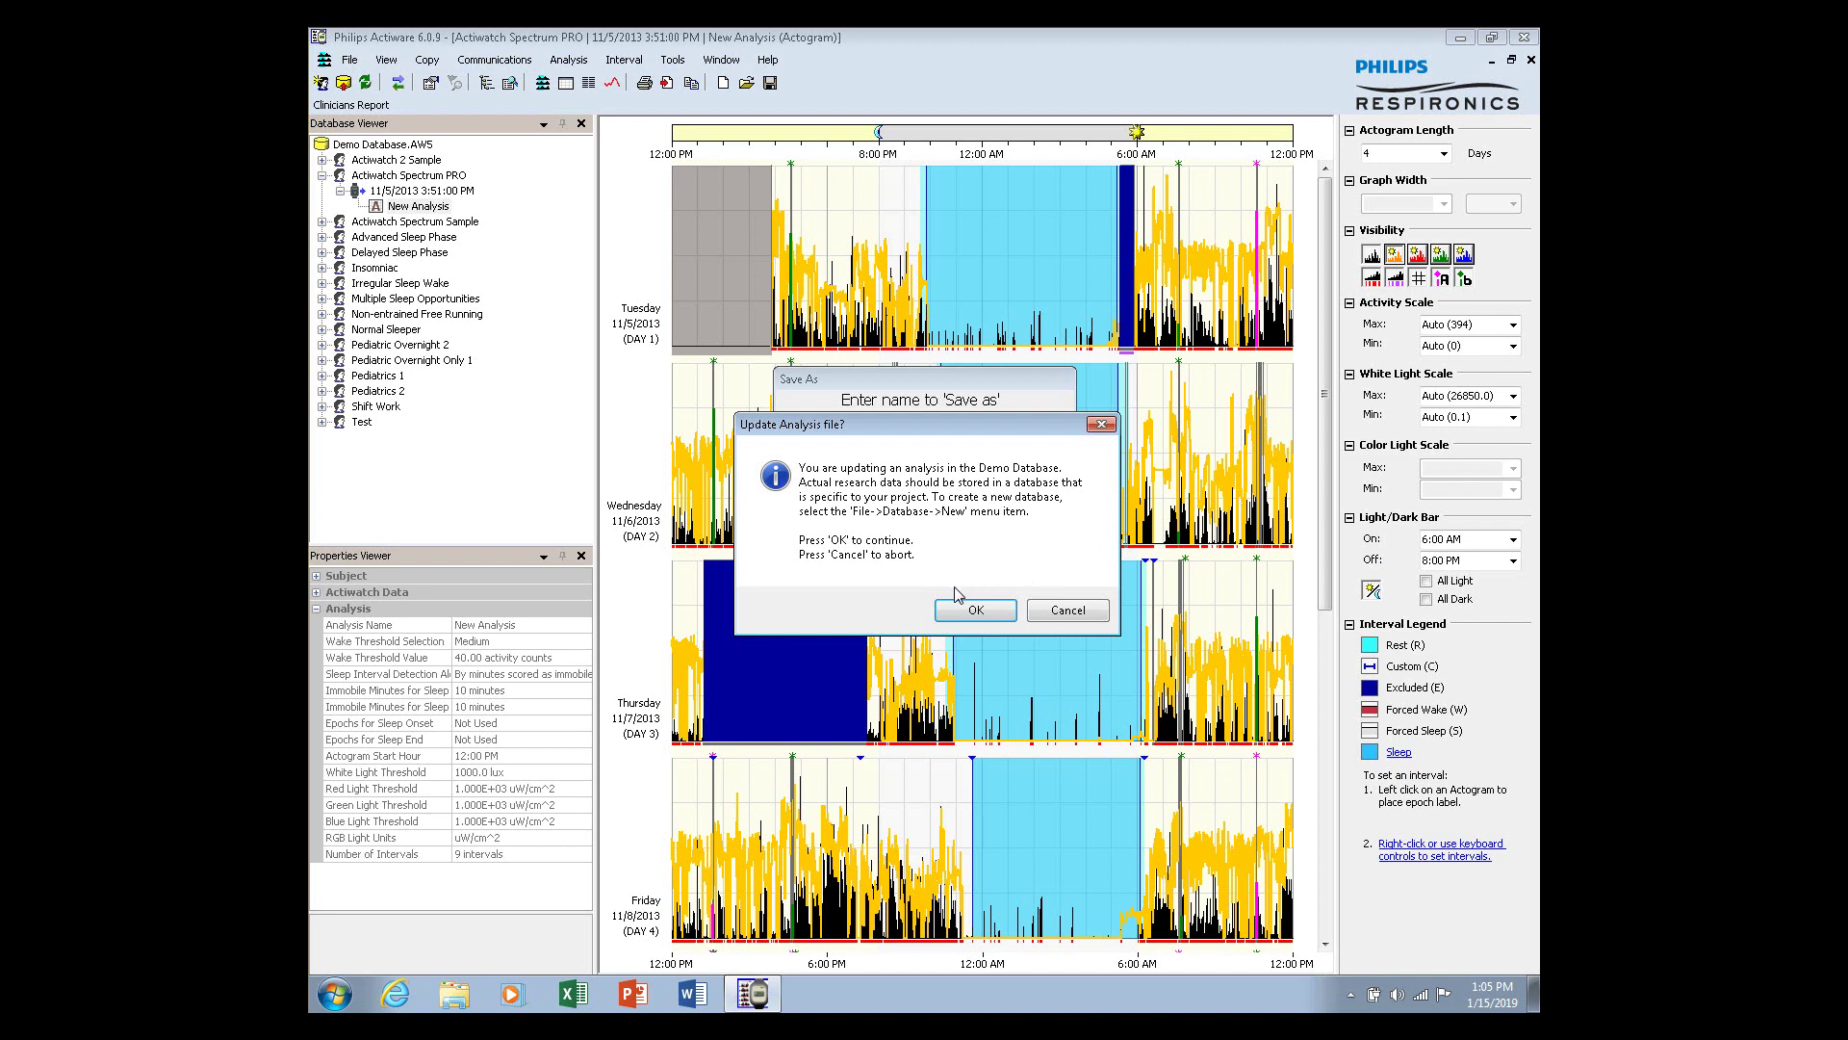
# Confirm the Demo Database update so 'Scored Data' is saved
pyautogui.click(964, 611)
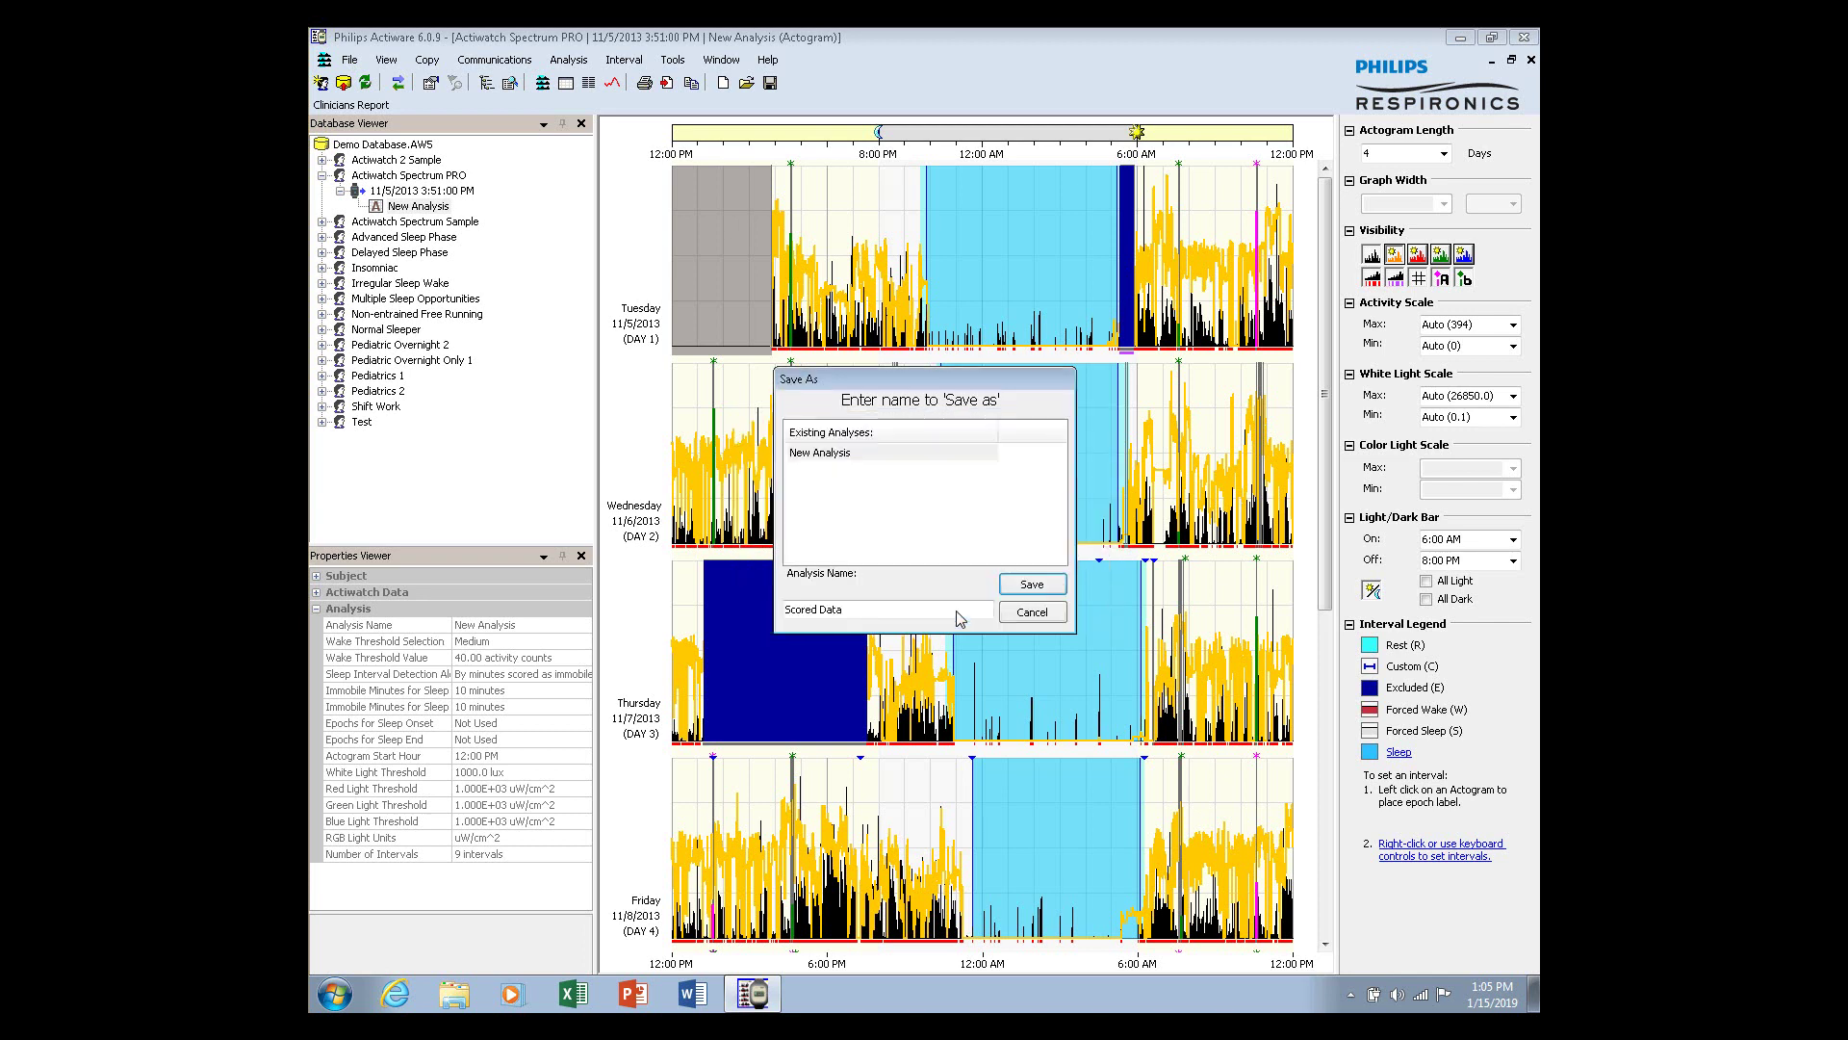